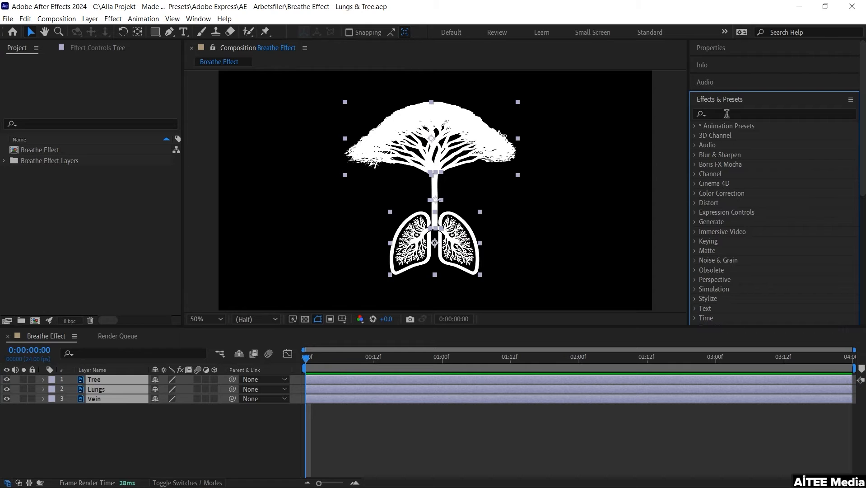
- Find the Breathe Loop animation preset and apply it to the Tree, Lungs and Vein layers
text(breathe)
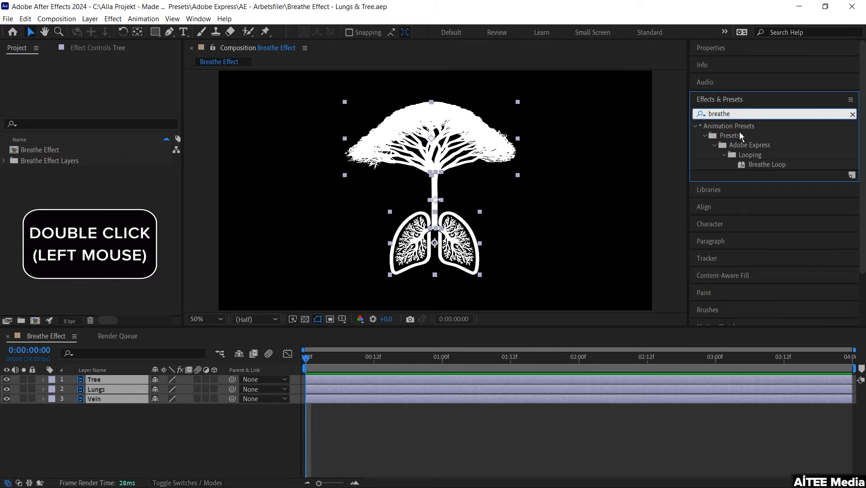
double_click(765, 164)
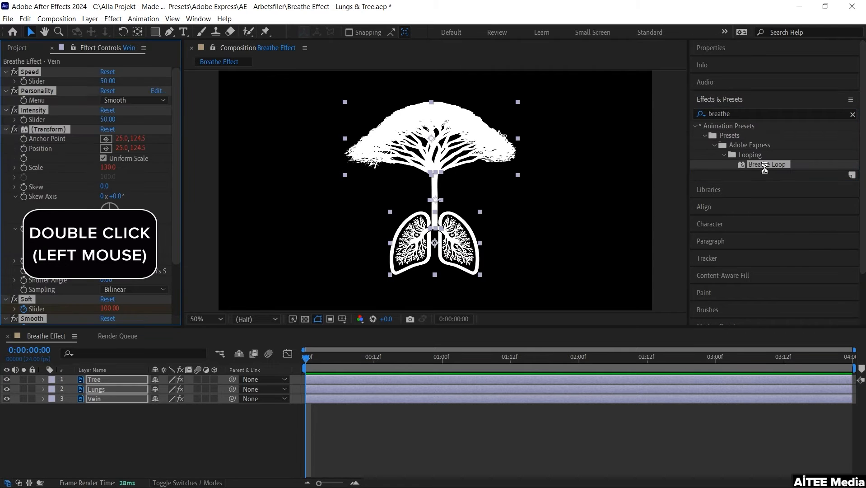
- Set the Breathe Loop Intensity slider to 20 on the Tree, Lungs and Vein layers
click(100, 382)
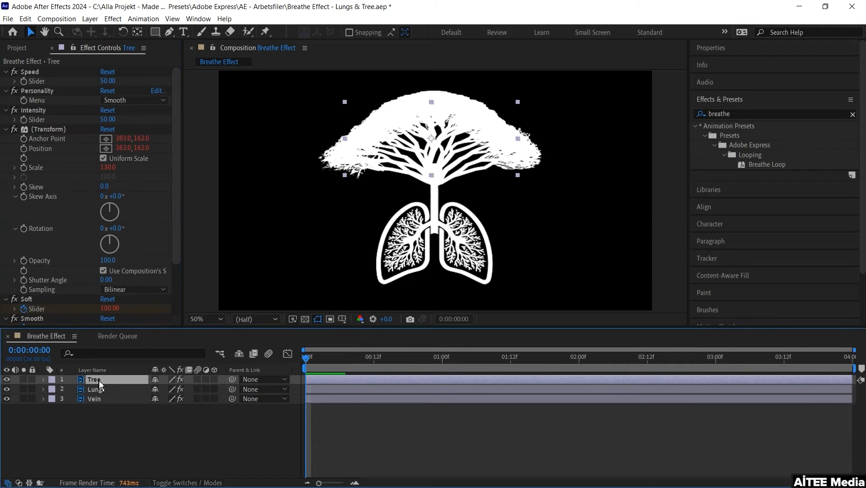
click(122, 100)
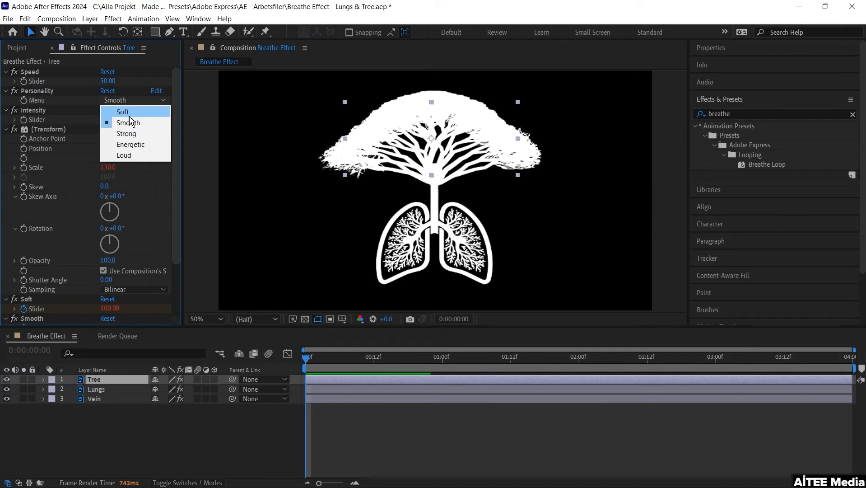
click(112, 121)
click(111, 120)
text(20)
key(Return)
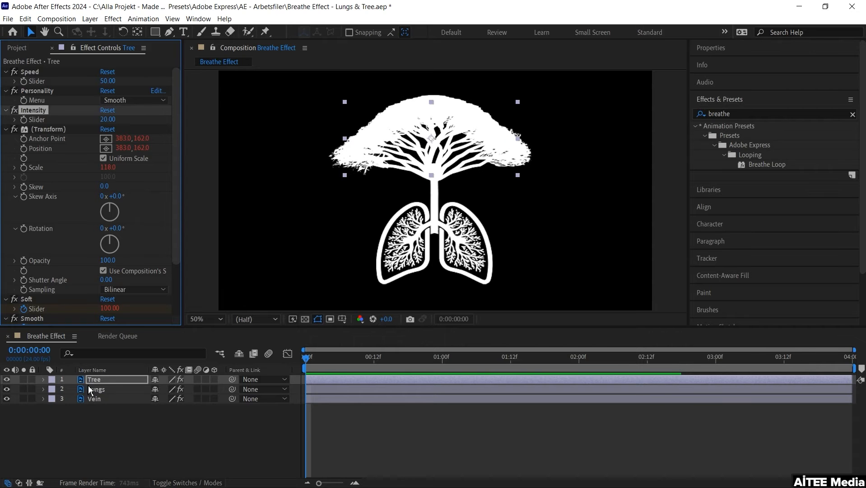
click(96, 389)
click(108, 119)
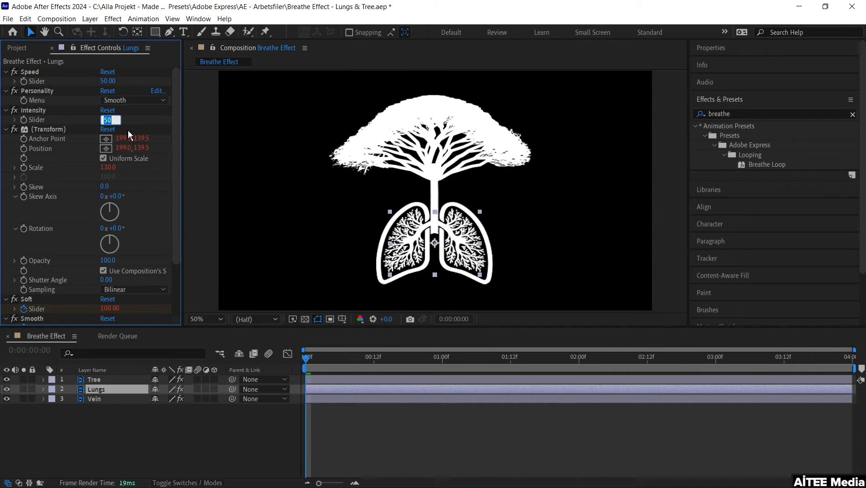
key(Return)
click(94, 398)
click(108, 119)
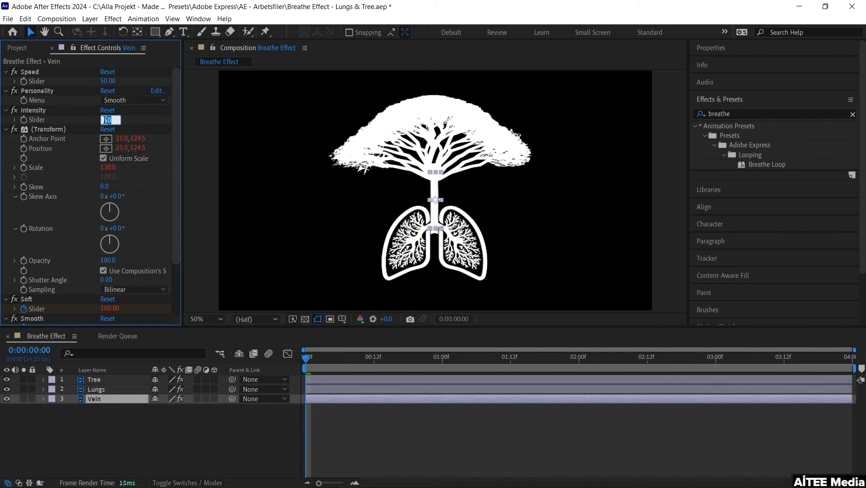
text(20)
key(Return)
- At 0:00:00:09, move the Lungs layer's anchor point to the top of the arch joining both lungs, at about 200.5, 70
click(113, 380)
drag(306, 357, 357, 358)
alt+scroll(435, 221, up, 2)
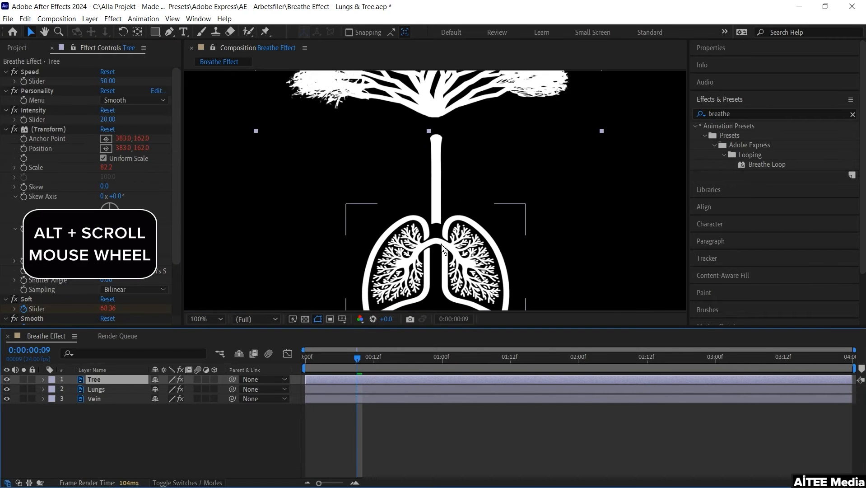
click(443, 261)
key(y)
alt+scroll(436, 251, up, 1)
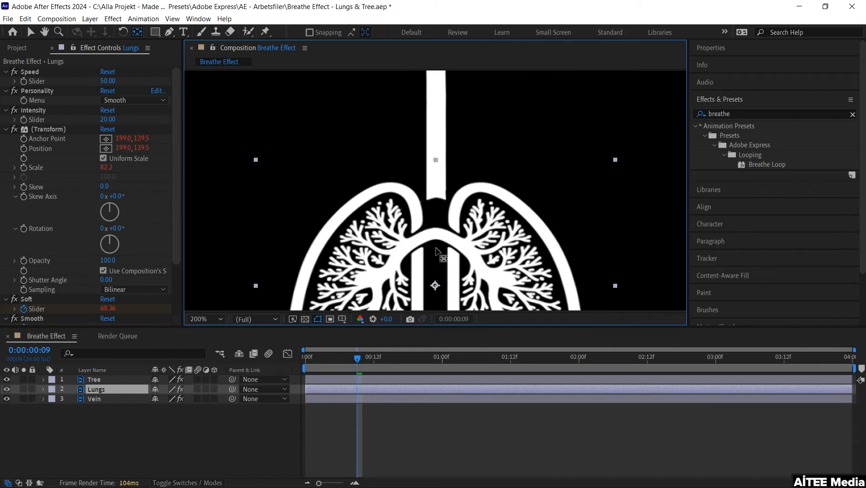
key(y)
drag(435, 285, 456, 208)
key(v)
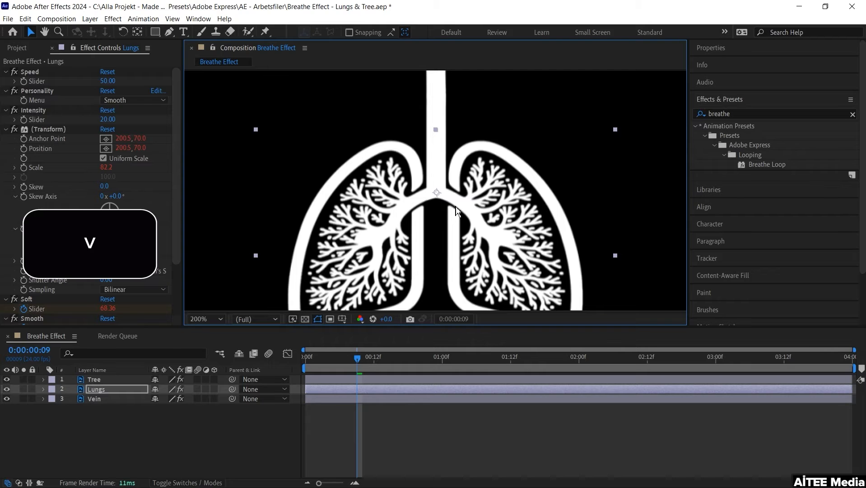
- Move the Tree layer's anchor point to the base of the crown where the branches meet, at about 400.5, 305
key(space)
drag(480, 96, 464, 292)
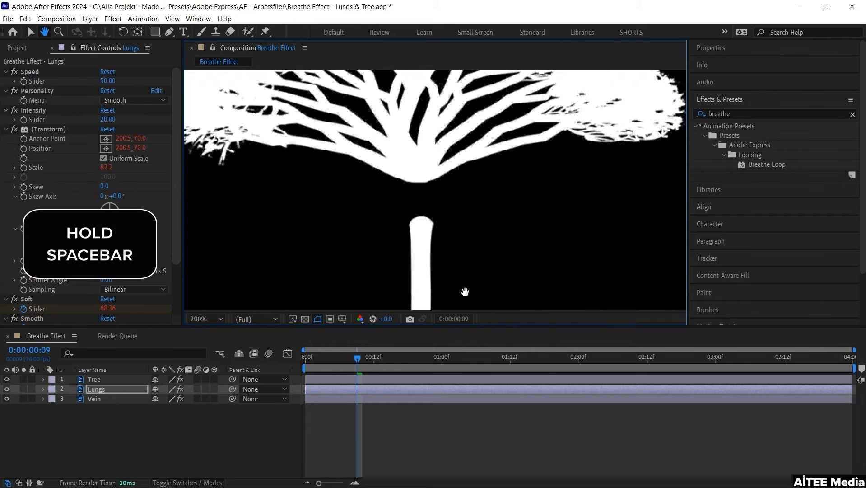
drag(474, 225, 478, 243)
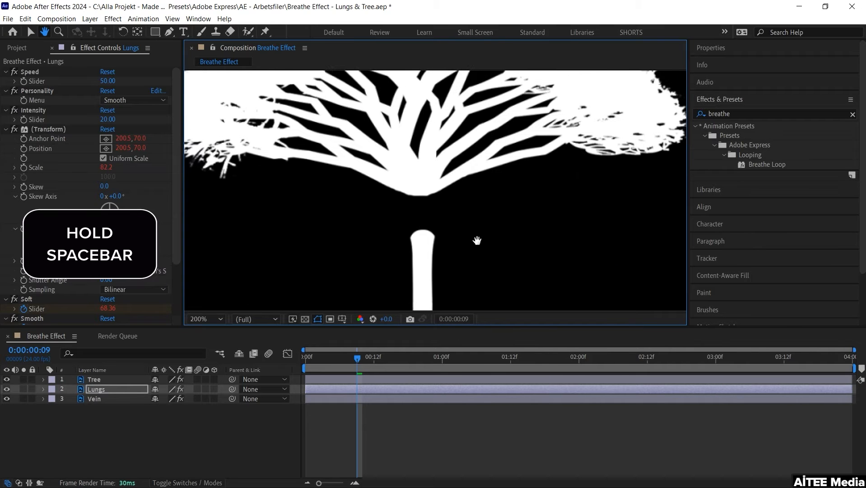
click(465, 176)
key(y)
drag(409, 84, 426, 229)
key(v)
drag(451, 201, 455, 203)
- Return the playhead to 0:00:00:00 and inspect the junction of the vein and the lungs up close
key(space)
drag(446, 271, 463, 104)
drag(470, 246, 475, 215)
key(period)
key(space)
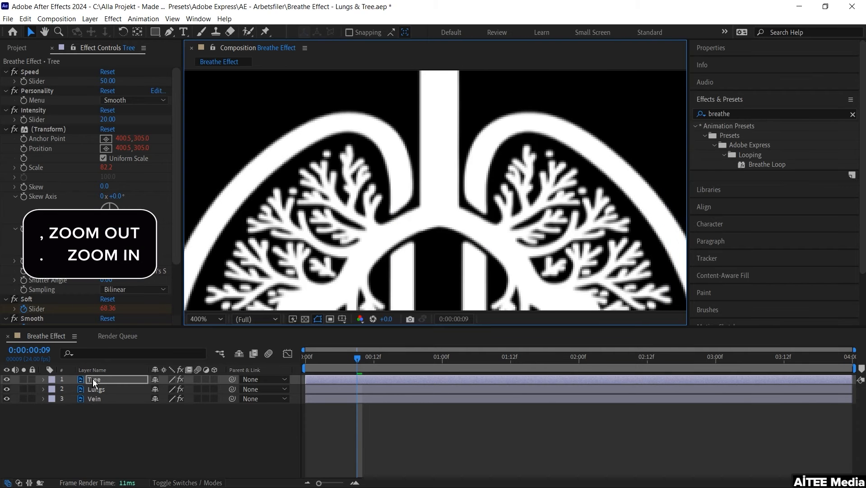
click(94, 380)
drag(356, 357, 266, 358)
key(space)
drag(431, 222, 424, 201)
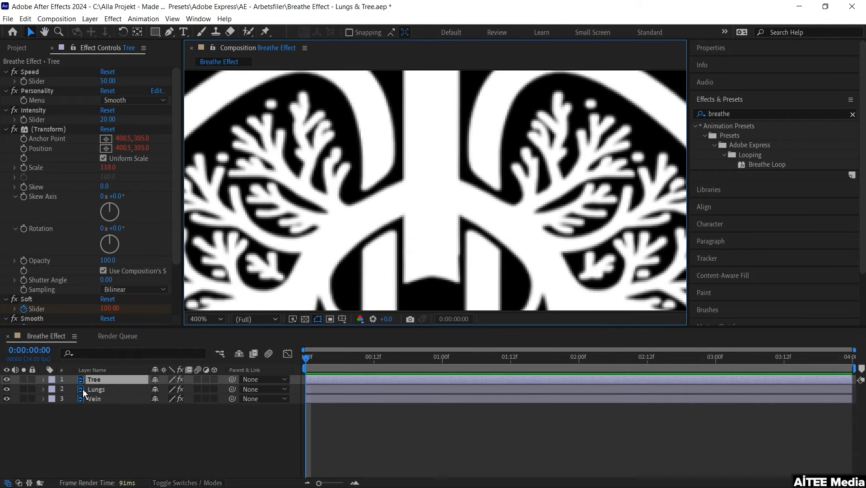
- Draw a closed five-point Pen mask on the Vein layer around the vein's end that sticks out below the lung arch
click(95, 401)
click(171, 32)
click(401, 293)
click(401, 200)
drag(433, 192, 439, 193)
click(464, 200)
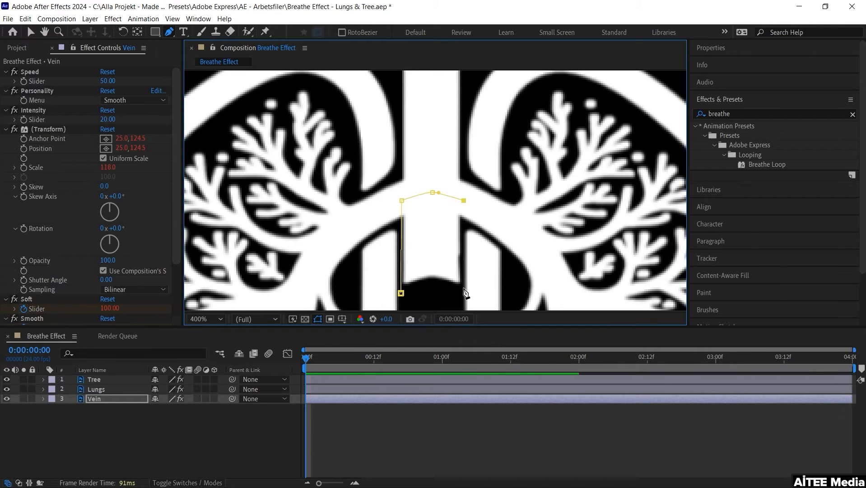
click(463, 290)
click(400, 299)
- Reveal the Vein layer's mask properties and set Mask 1 to Subtract
key(m)
key(m)
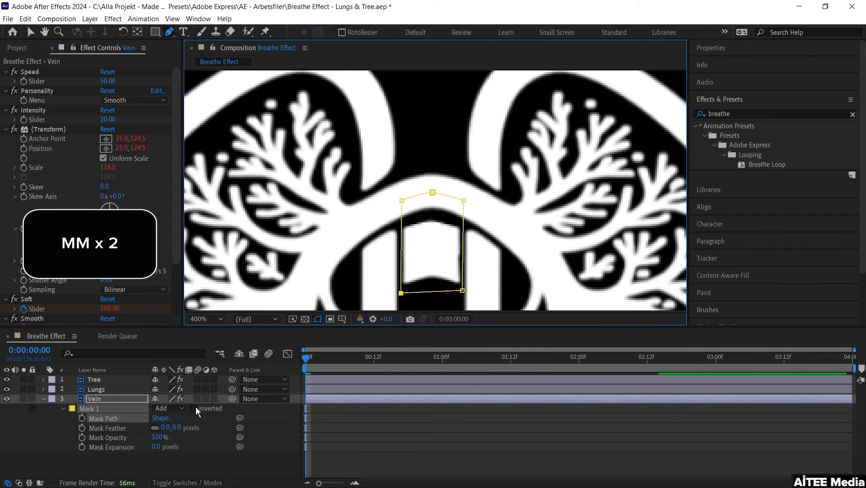
click(170, 409)
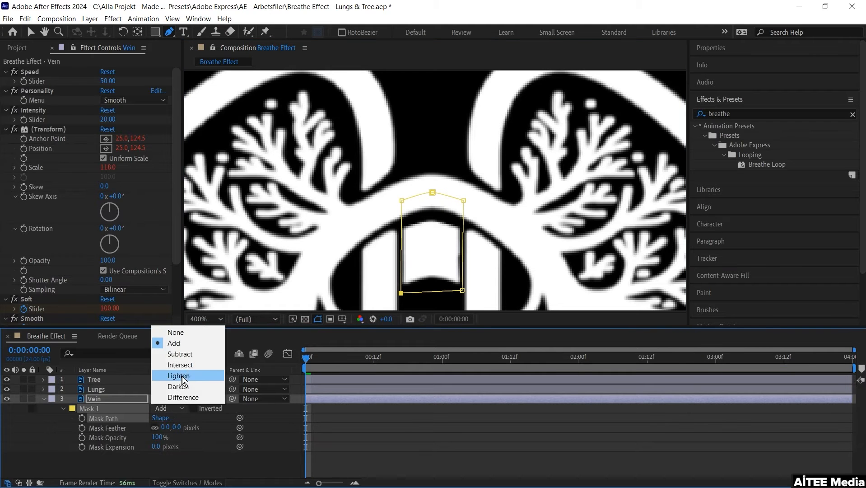
click(181, 355)
click(209, 414)
click(113, 410)
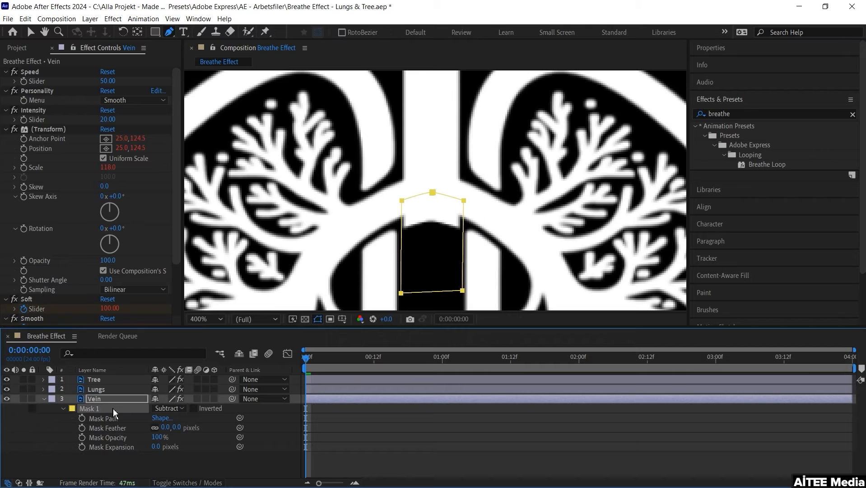
- Shift Mask 1 up against the lung arch, start Mask Path keyframing at 0:00:00:00, and reposition the mask below the arch at 0:00:00:10
drag(432, 192, 432, 181)
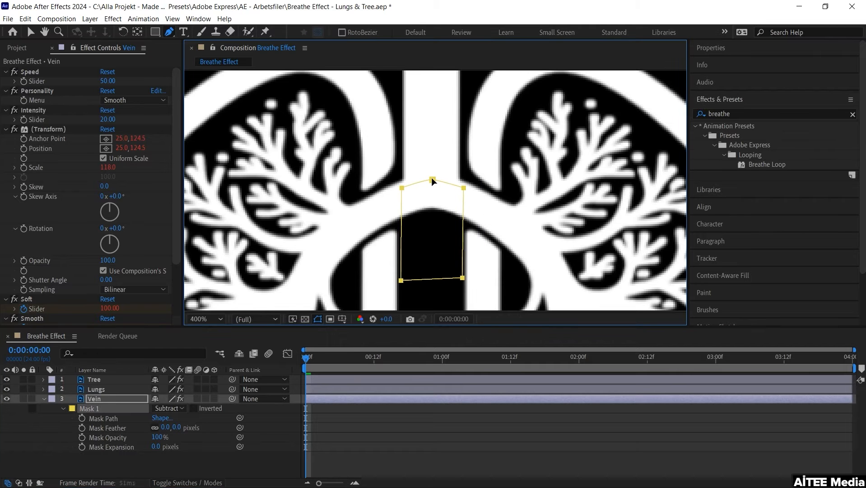
click(82, 418)
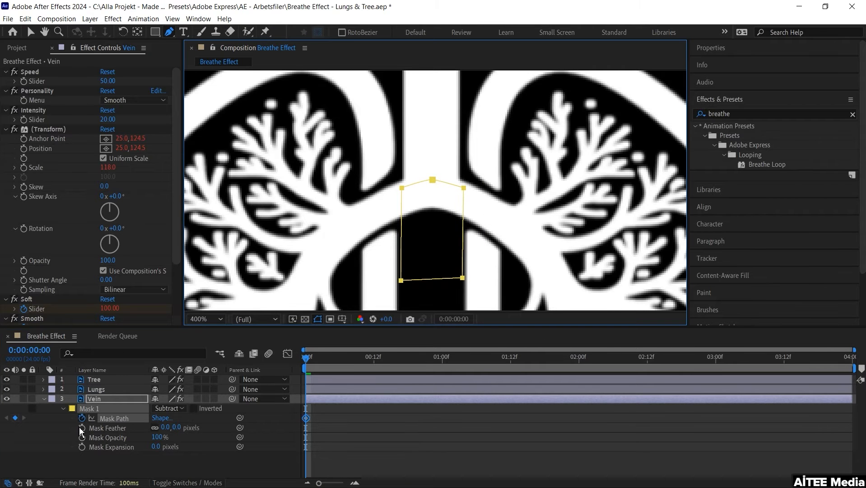
drag(319, 359, 364, 360)
drag(435, 186, 436, 207)
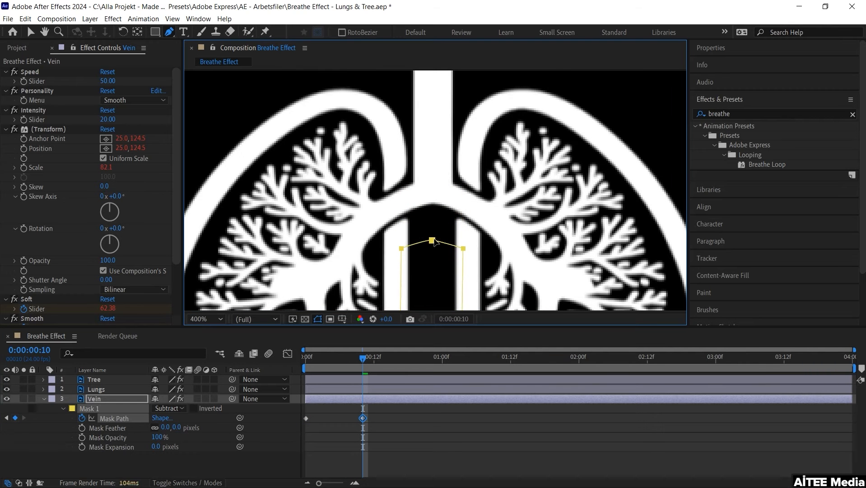
- Keyframe the Vein's Mask Path across the rest of the timeline so the mask follows the lung arch, then return to the first frame
drag(361, 362, 344, 361)
drag(329, 362, 317, 364)
drag(317, 363, 419, 354)
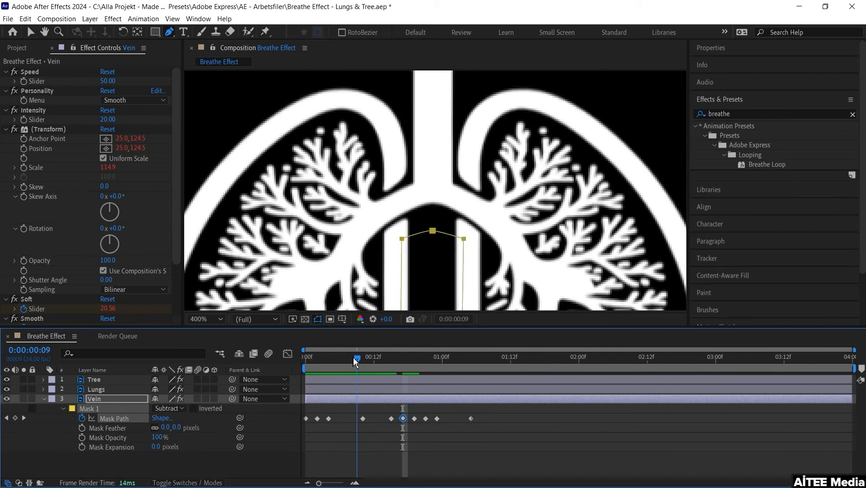
drag(353, 360, 432, 365)
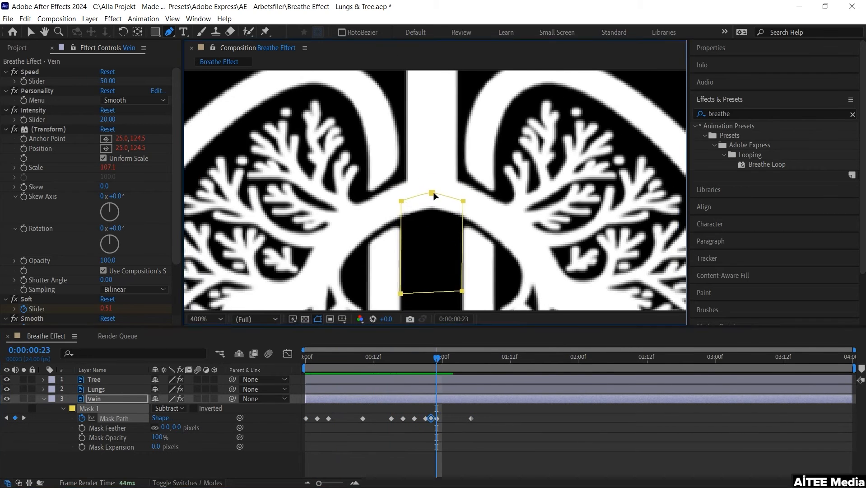
drag(437, 359, 532, 359)
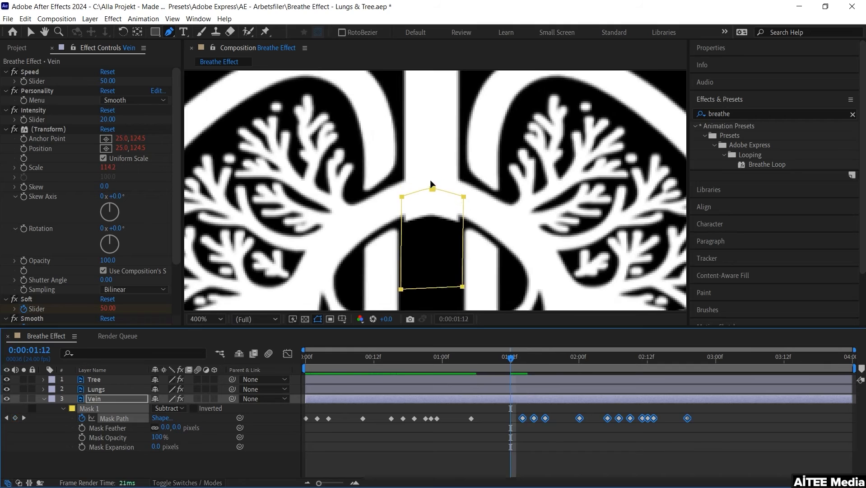
drag(515, 360, 646, 359)
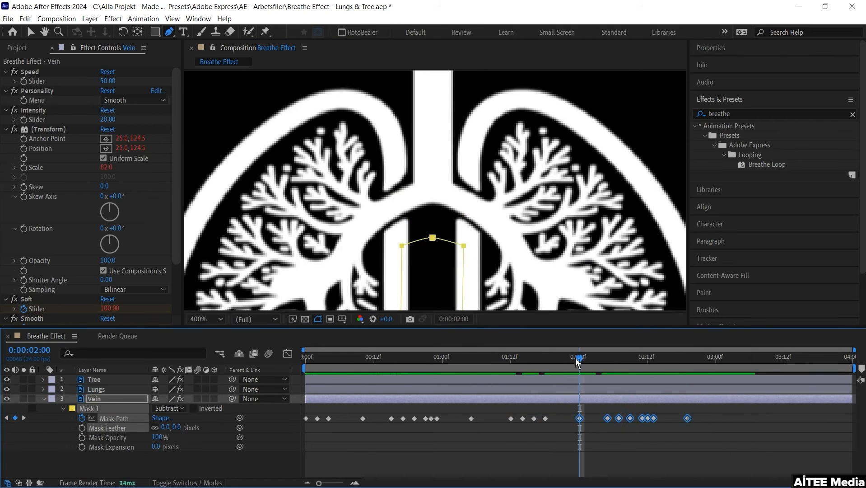
drag(576, 359, 746, 364)
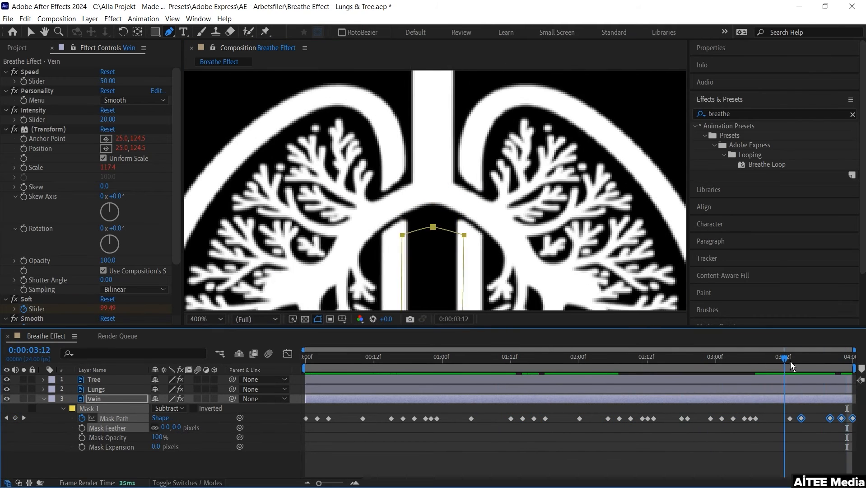
drag(796, 358, 306, 361)
- Duplicate the masked Vein layer and rename the copy as Vein Green
key(m)
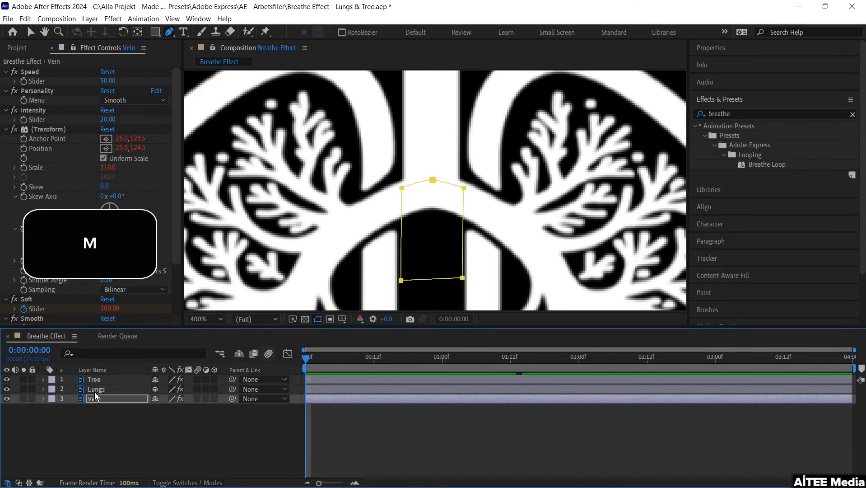
click(119, 421)
click(206, 318)
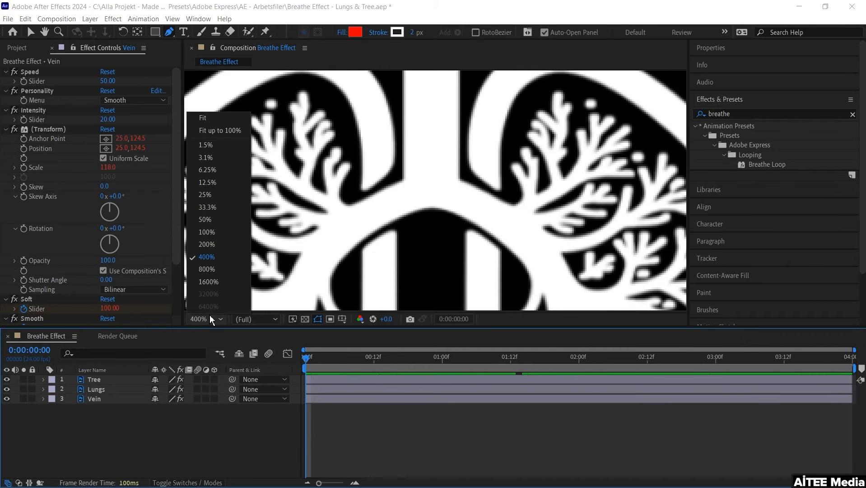
click(202, 118)
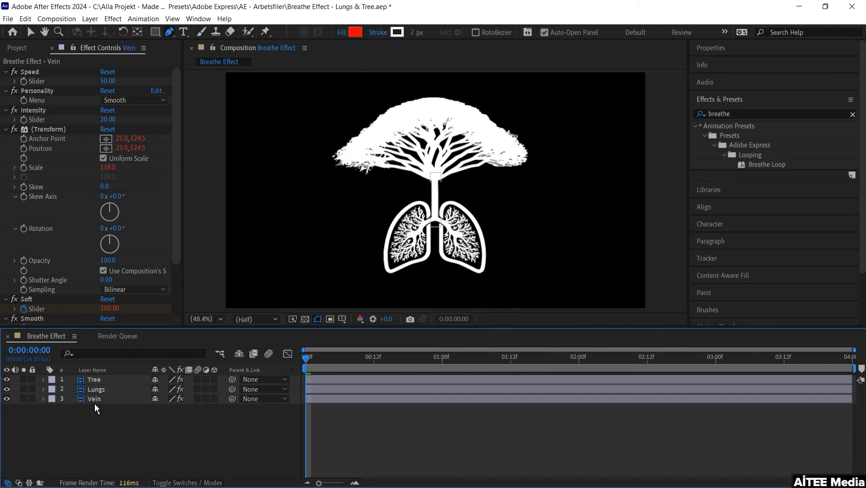
click(95, 399)
key(ctrl+d)
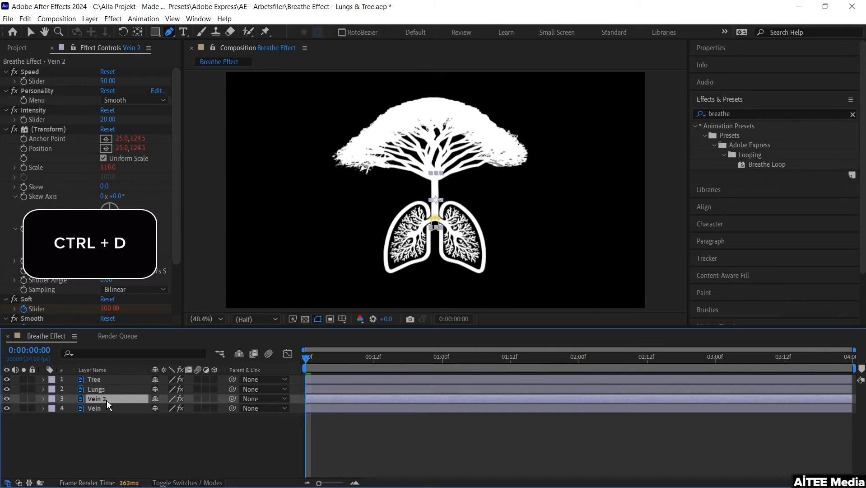
key(Return)
key(Return)
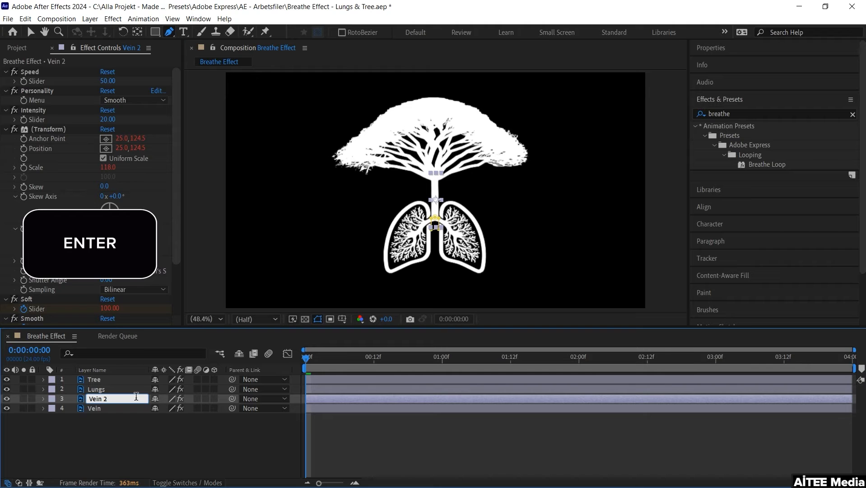
text(Vein Green)
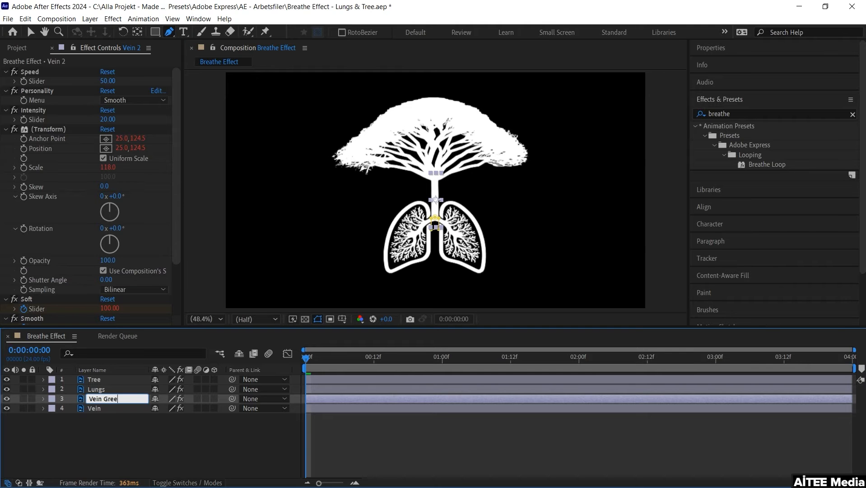
key(Return)
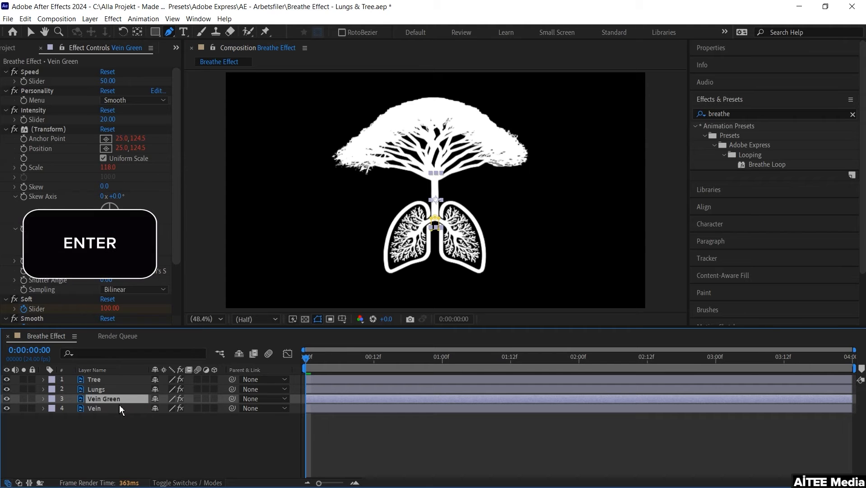
- Rename the original Vein layer as Vein Red, deselect it and switch to the Selection tool
click(122, 409)
key(Return)
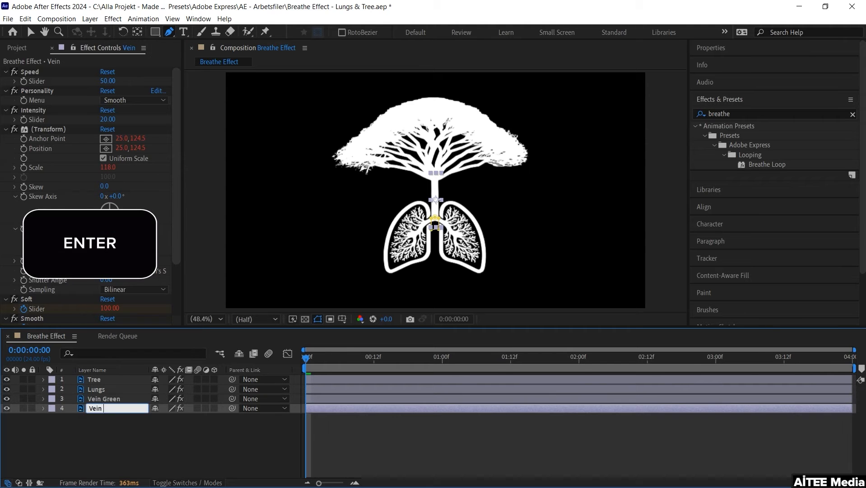
text(Red)
key(Return)
click(126, 417)
key(v)
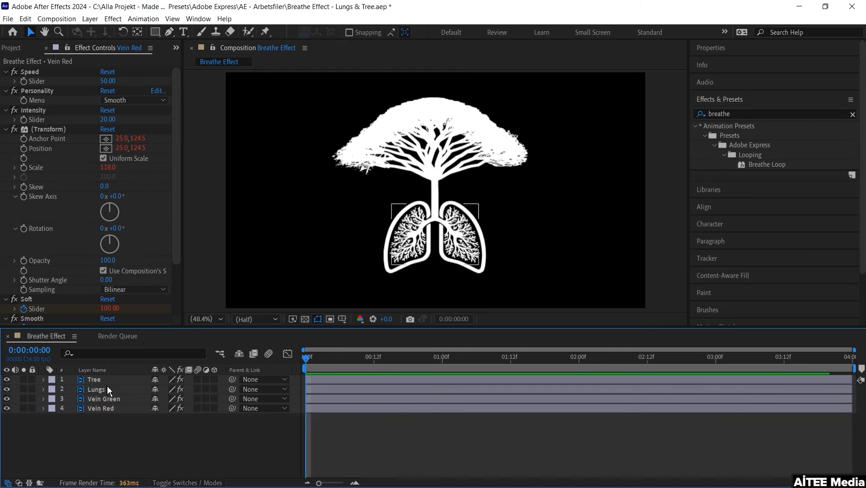
- Apply the Fill effect to the Tree, Lungs, Vein Green and Vein Red layers together
click(107, 381)
shift+click(109, 408)
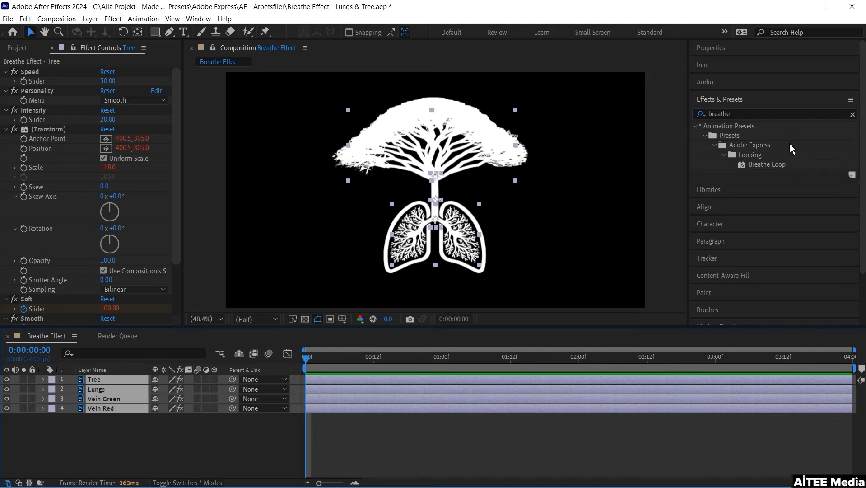
click(745, 115)
text(fill)
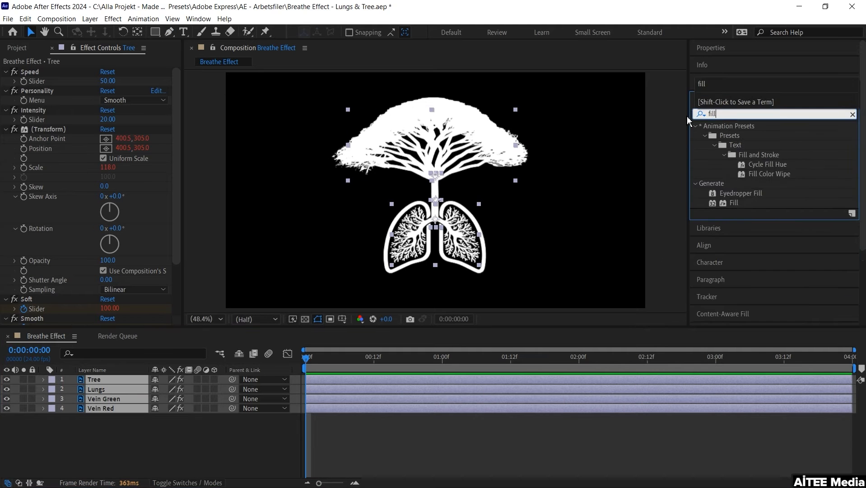
double_click(738, 205)
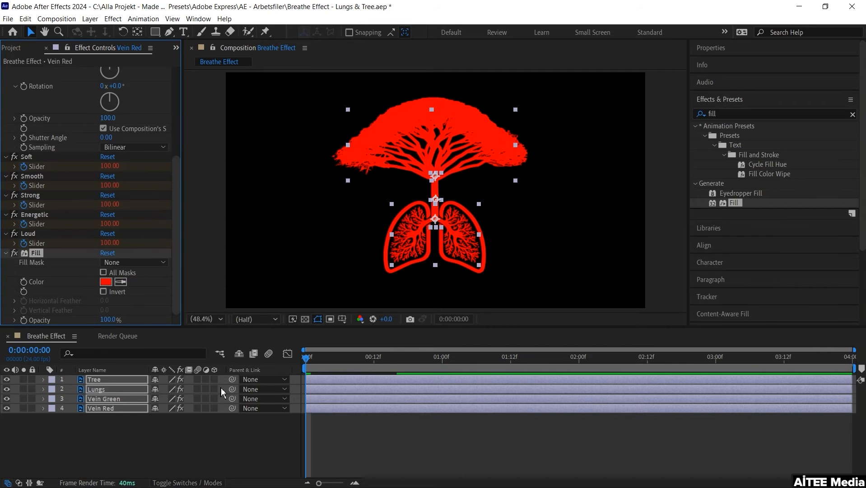
- Set the Tree layer's Fill color to dark green 003A01
click(100, 381)
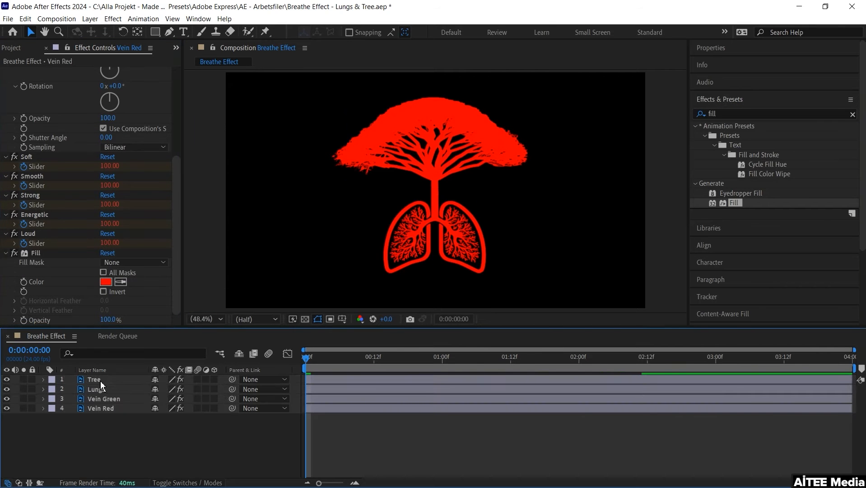
scroll(163, 240, down, 5)
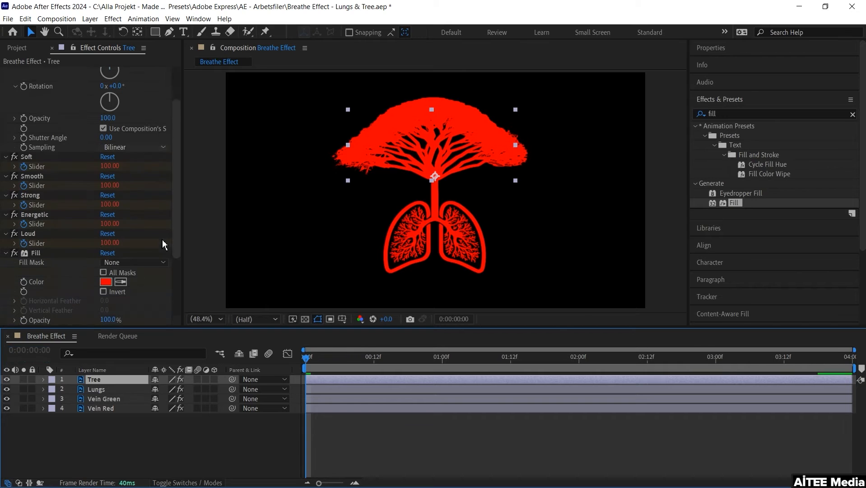
click(107, 282)
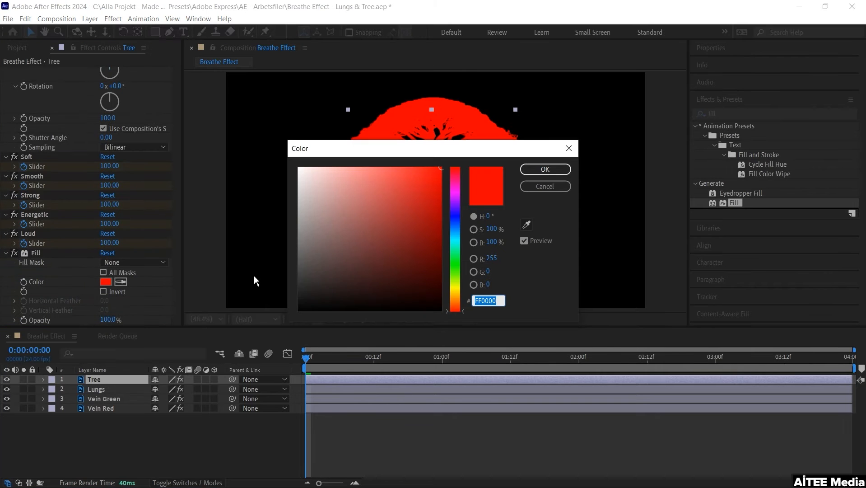
drag(455, 269, 440, 272)
click(439, 264)
mouse_move(454, 156)
mouse_down()
mouse_move(472, 210)
mouse_move(524, 237)
mouse_move(683, 165)
mouse_move(722, 179)
mouse_up()
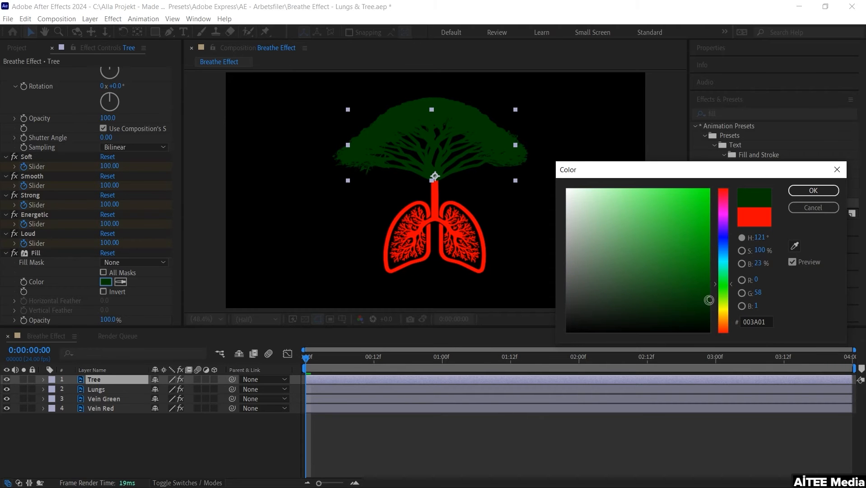
click(821, 190)
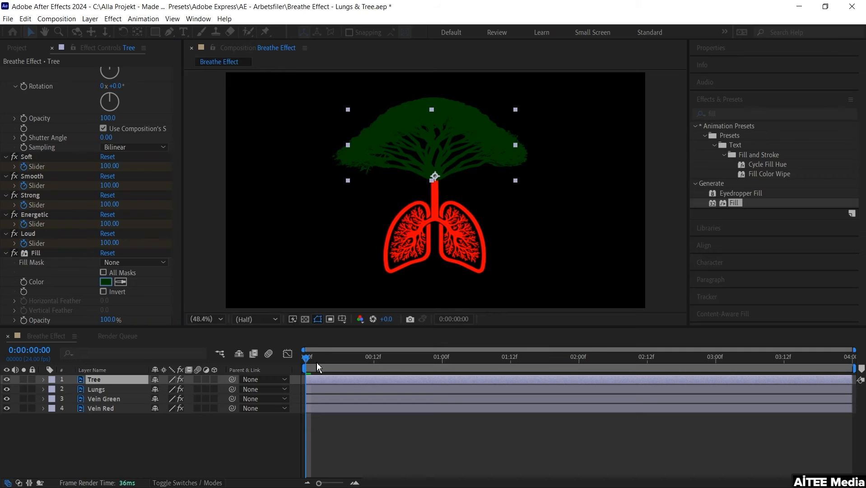
- Match the Vein Green layer's Fill color to the tree by sampling the green crown with the eyedropper
click(104, 398)
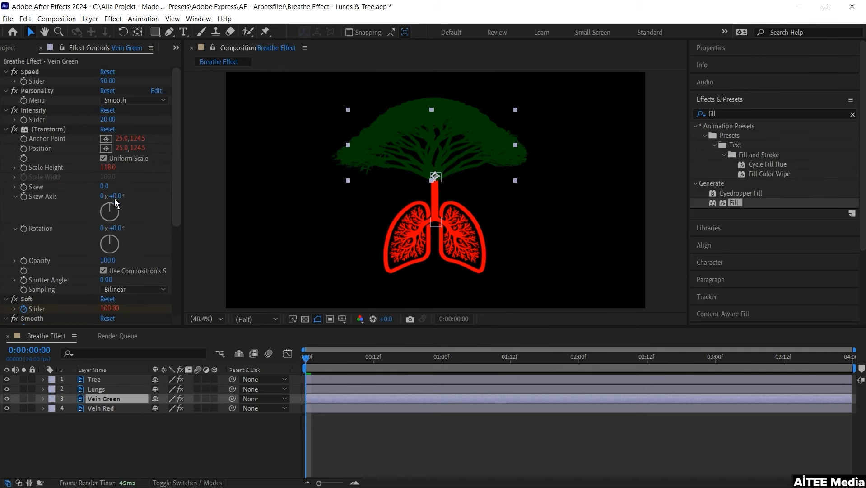
scroll(123, 222, down, 4)
click(124, 282)
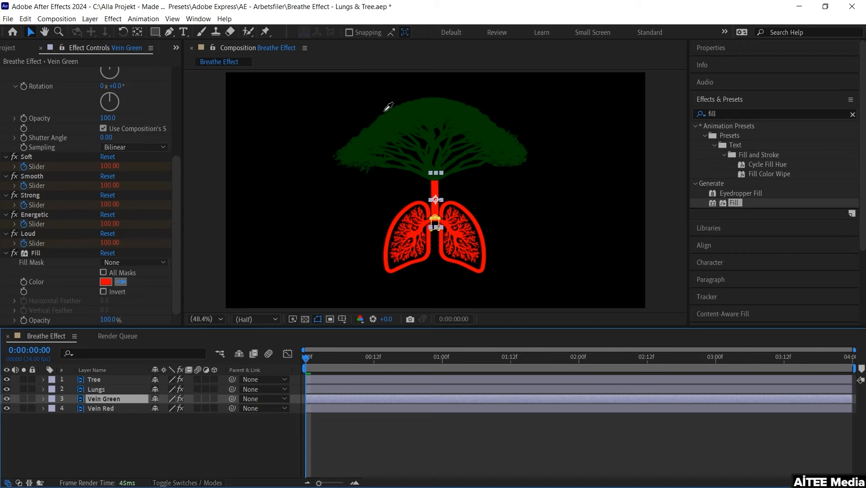
click(407, 115)
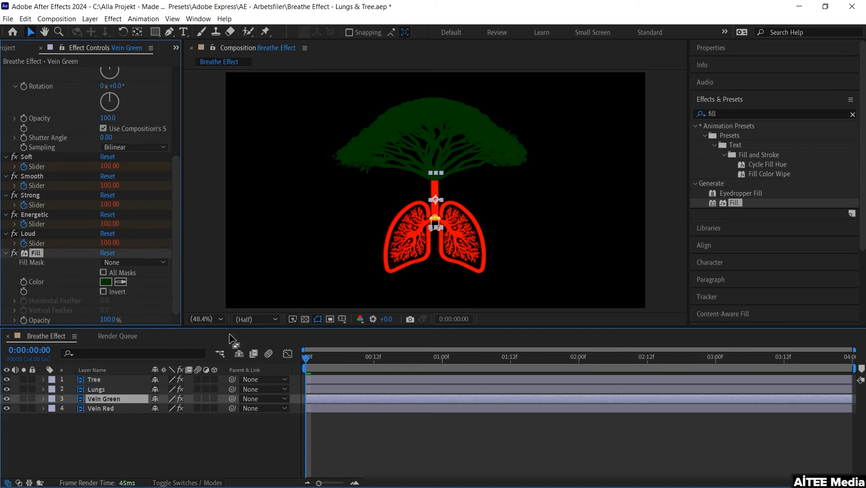
- Set the Lungs layer's Fill color to dark red 790000
click(96, 390)
scroll(110, 233, down, 5)
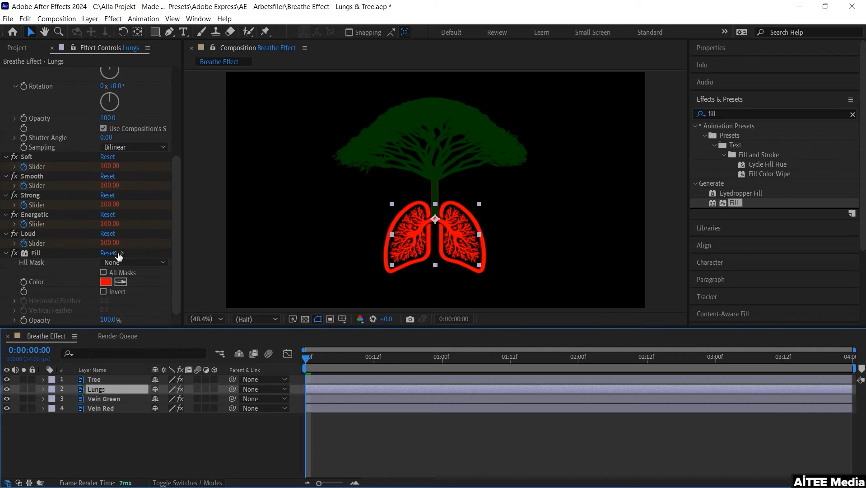
click(106, 282)
drag(708, 276, 712, 265)
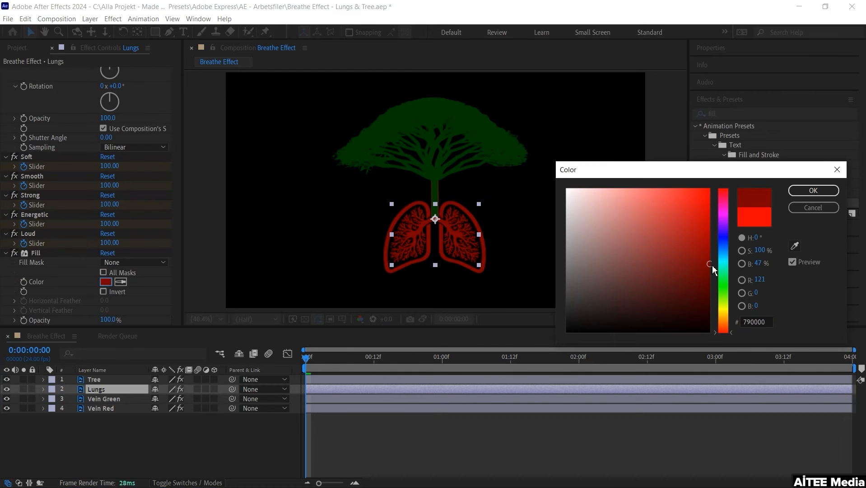
click(813, 190)
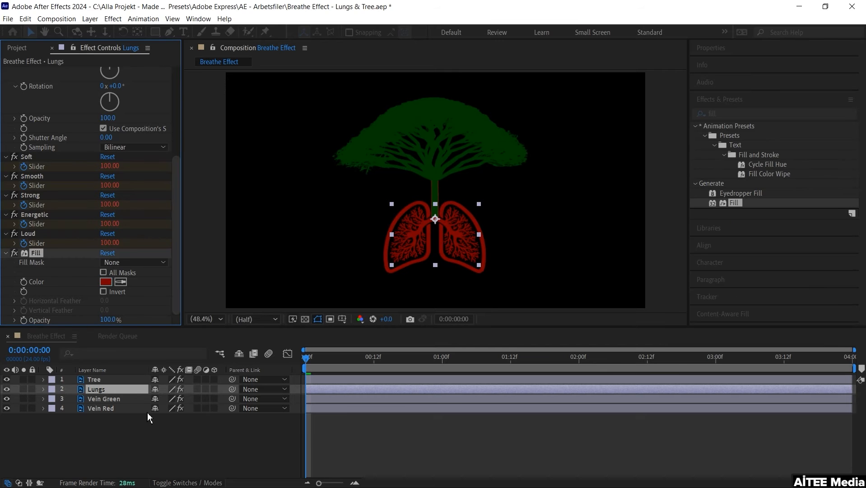
- Match the Vein Red layer's Fill color to the lungs by sampling their dark red with the eyedropper
click(121, 409)
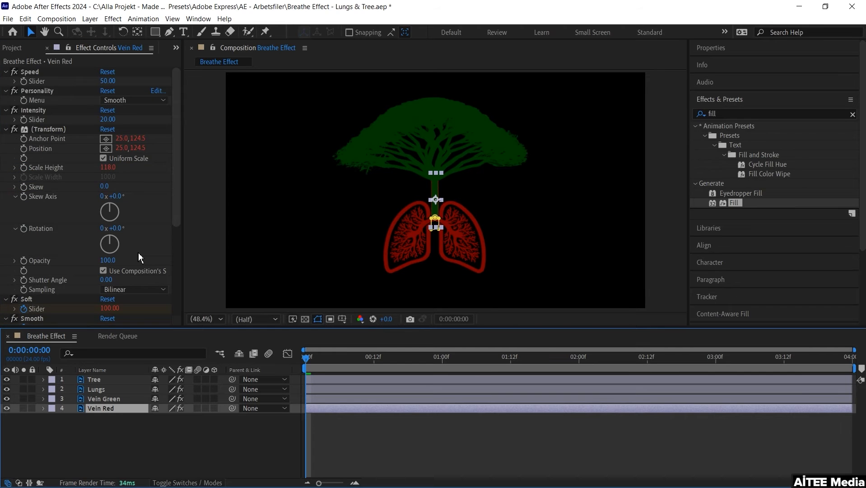
scroll(139, 252, down, 10)
click(121, 282)
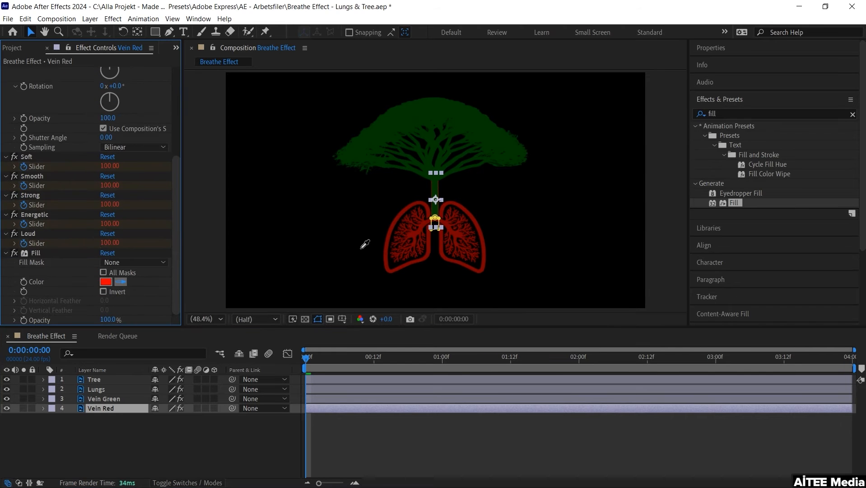
click(415, 234)
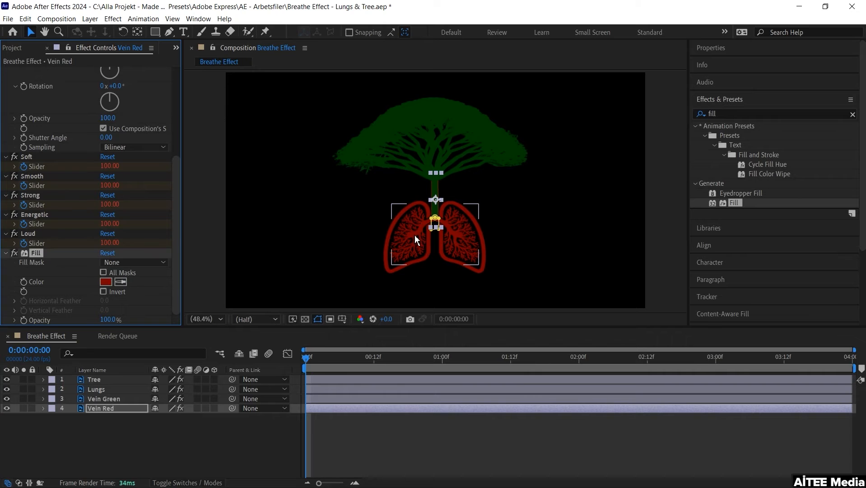
- Check the coloured veins and preview the breathing animation, then return to the first frame
click(9, 398)
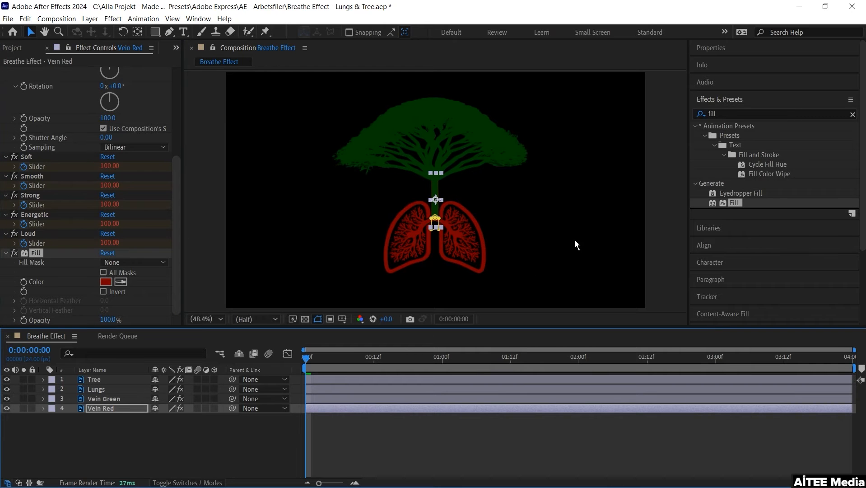
click(120, 451)
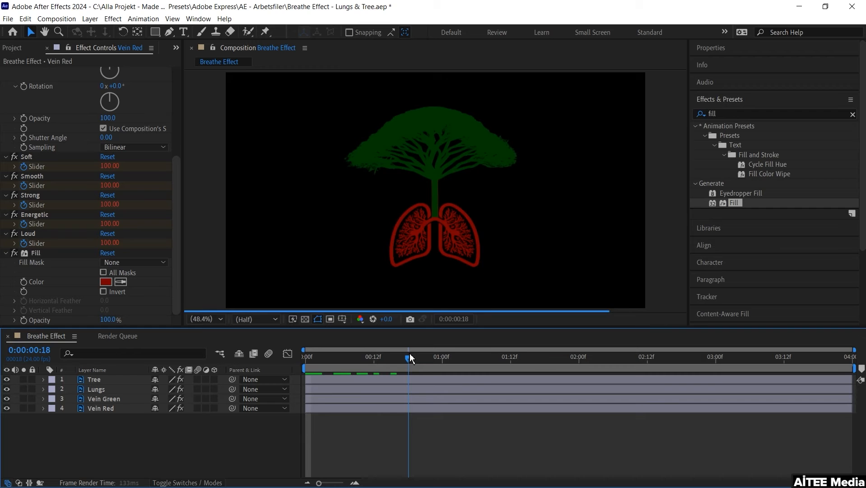
drag(395, 357, 296, 356)
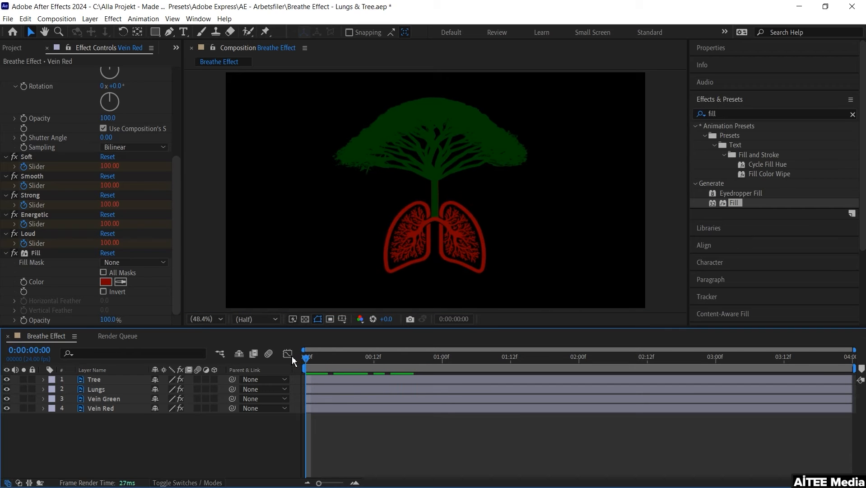
- Shift the Tree layer one second earlier in time and extend its end back to the end of the composition
click(97, 382)
drag(418, 381, 331, 380)
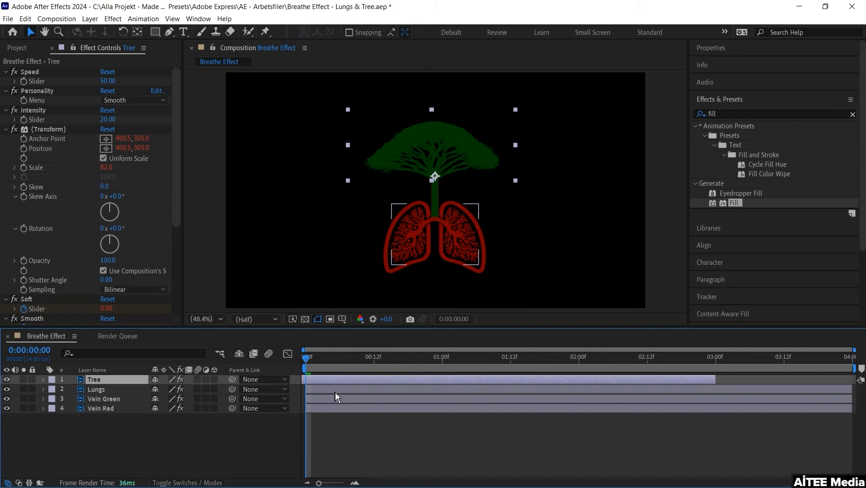
drag(718, 380, 855, 374)
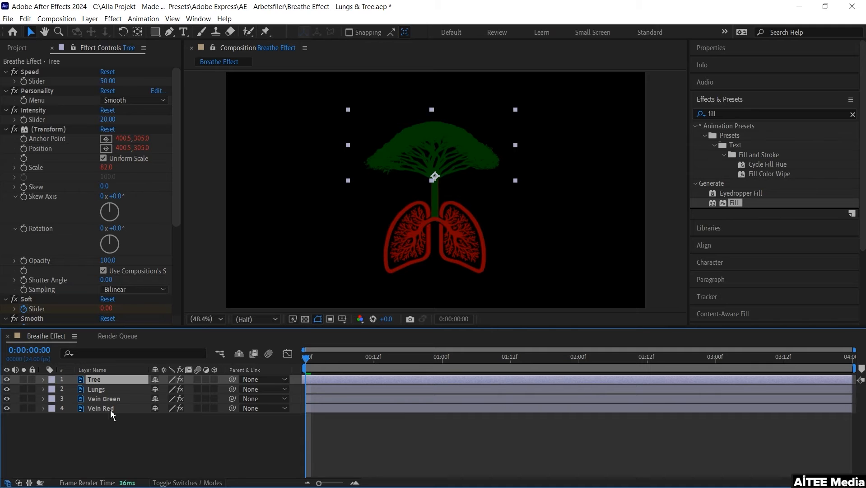
- Hide the Vein Green layer and select the Vein Red layer
click(93, 400)
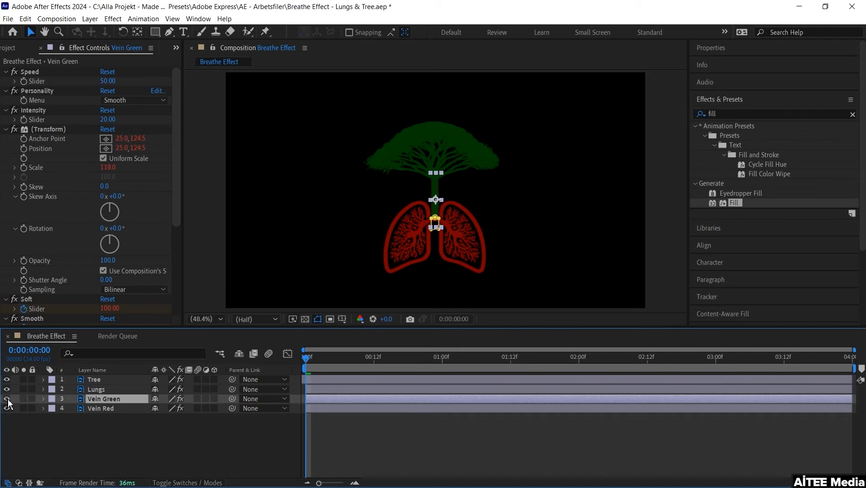
click(6, 399)
click(100, 409)
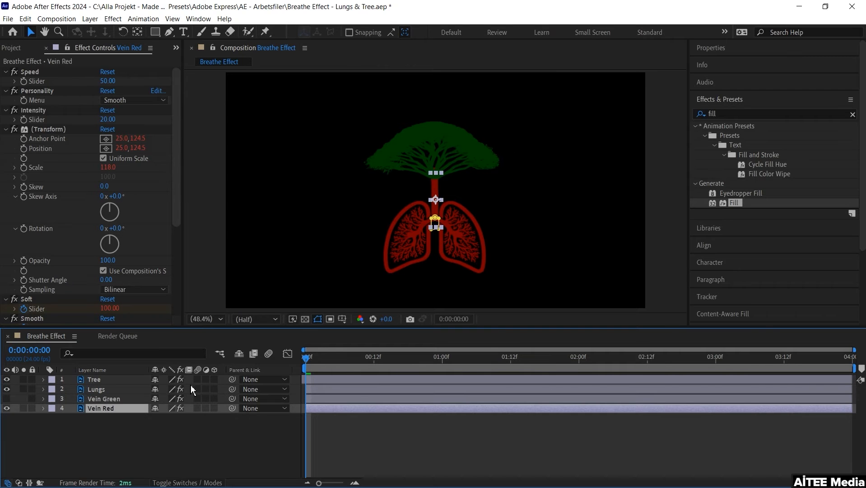
- Draw a closed triangular Pen mask on Vein Red, with its base at the lung arch and its tip where the trunk meets the crown
scroll(445, 209, up, 2)
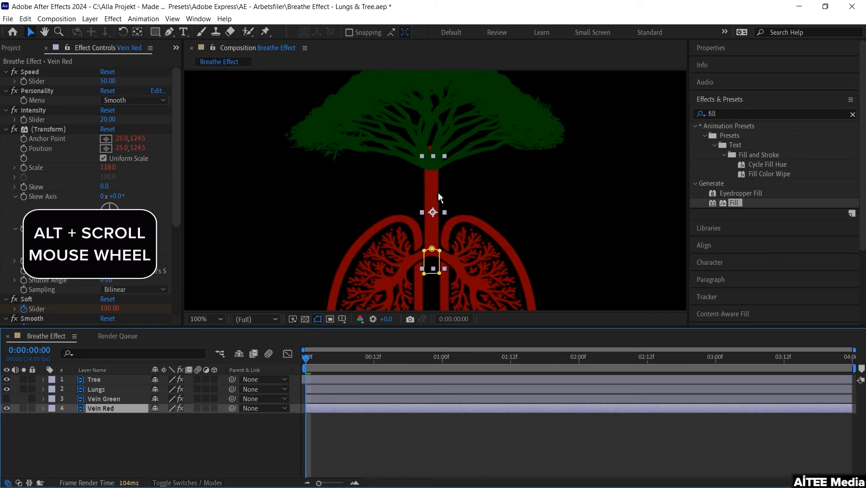
scroll(439, 208, up, 1)
key(space)
drag(438, 243, 439, 223)
key(g)
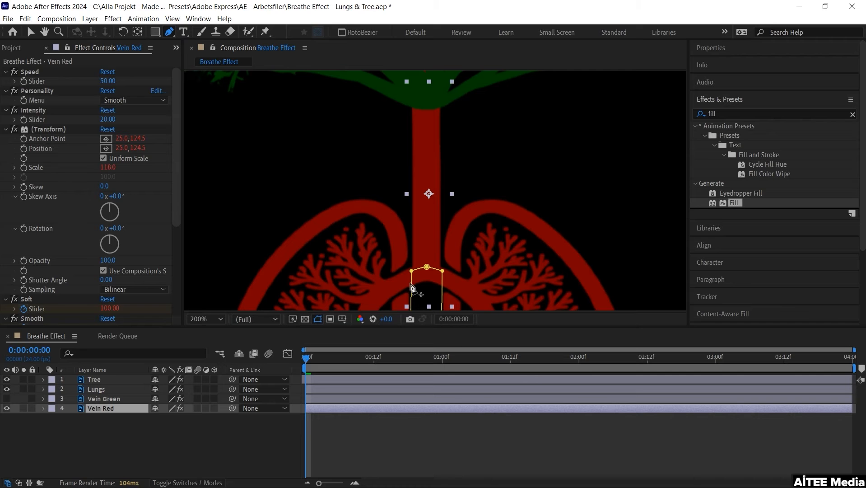
click(408, 302)
click(427, 108)
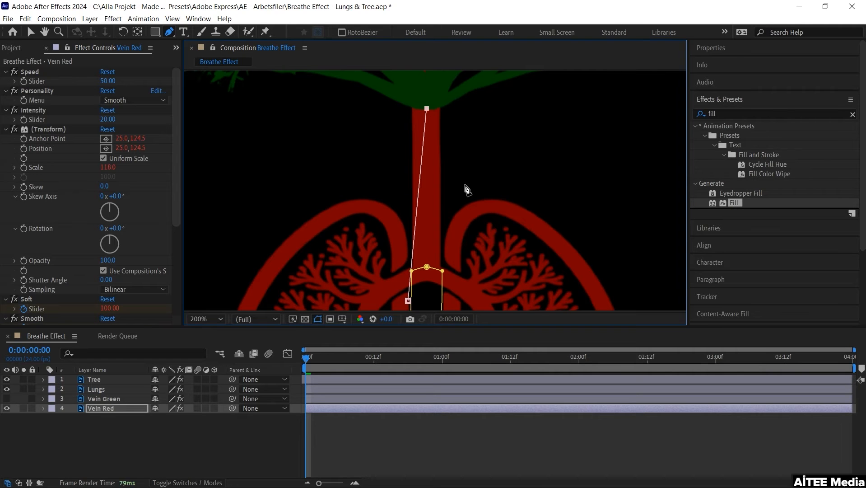
click(444, 301)
click(409, 301)
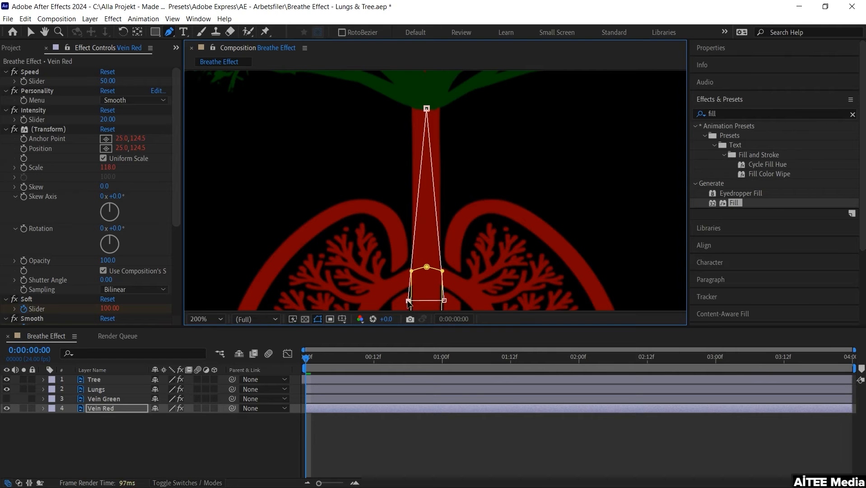
- Show all mask properties of Vein Red and set Mask 2 to Subtract with Inverted enabled
key(m)
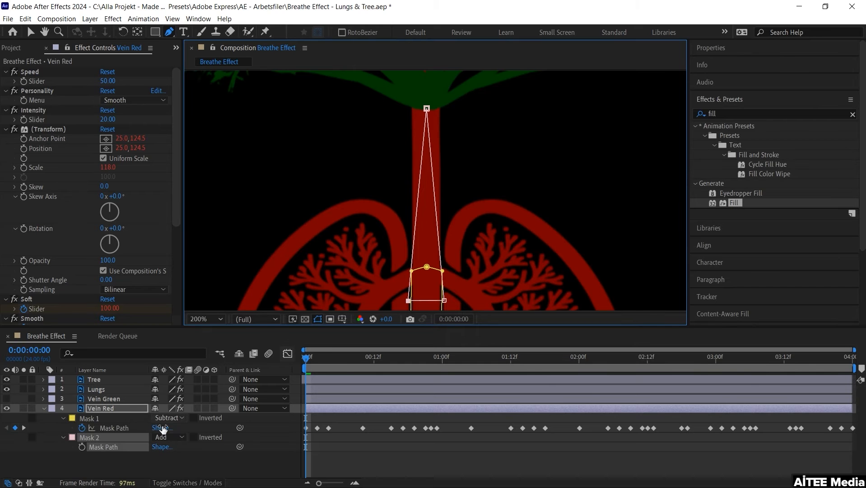
key(m)
key(m)
scroll(150, 424, down, 1)
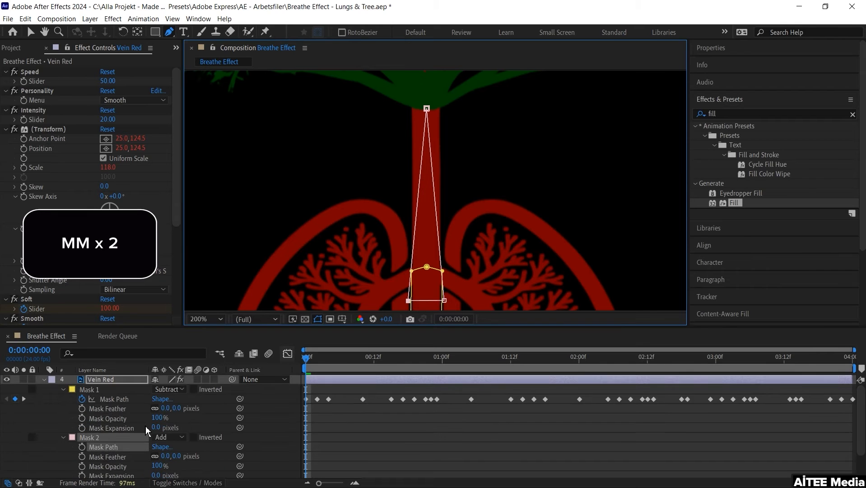
click(177, 436)
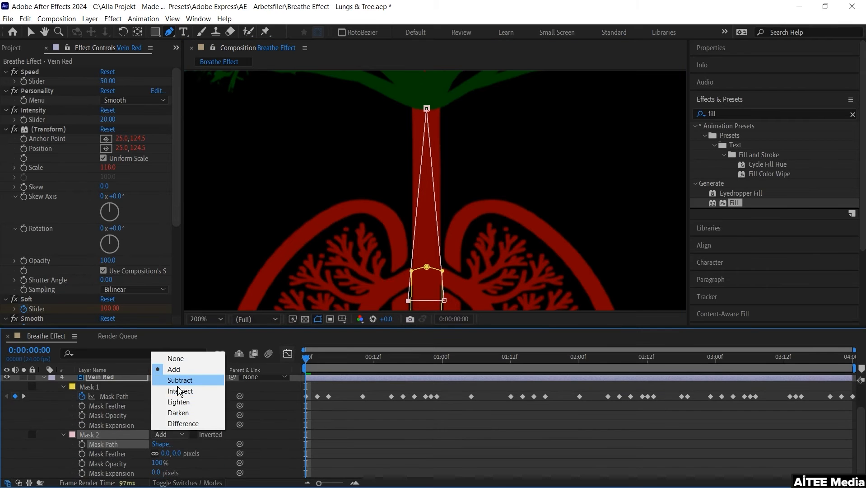
click(177, 383)
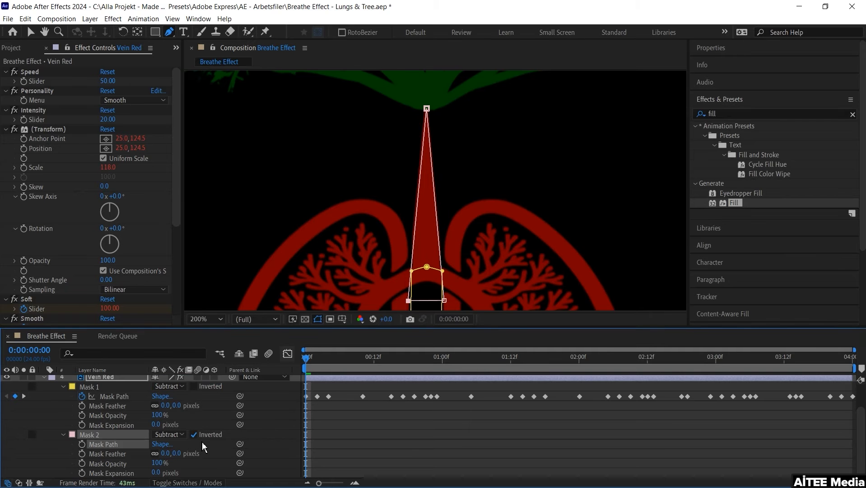
- At 0:00:00:09, start keyframing Mask 2's path, feather and expansion, with feather at 103 pixels and expansion at 41 pixels
drag(306, 358, 357, 363)
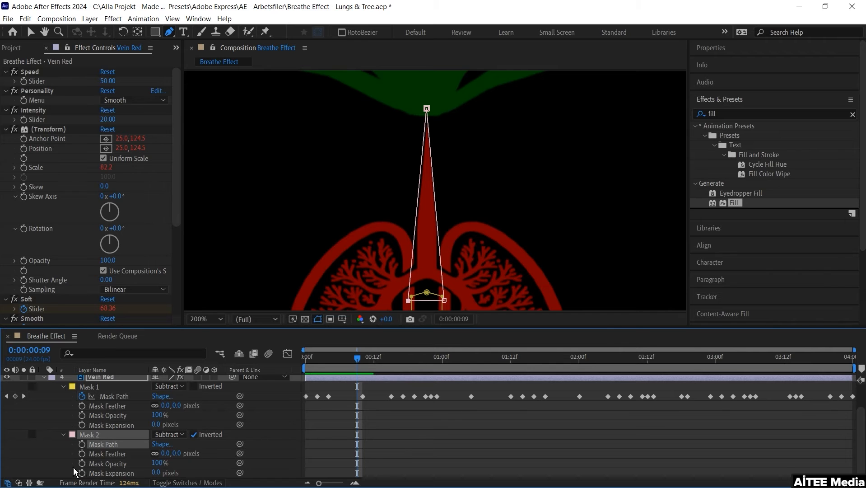
click(82, 443)
click(82, 453)
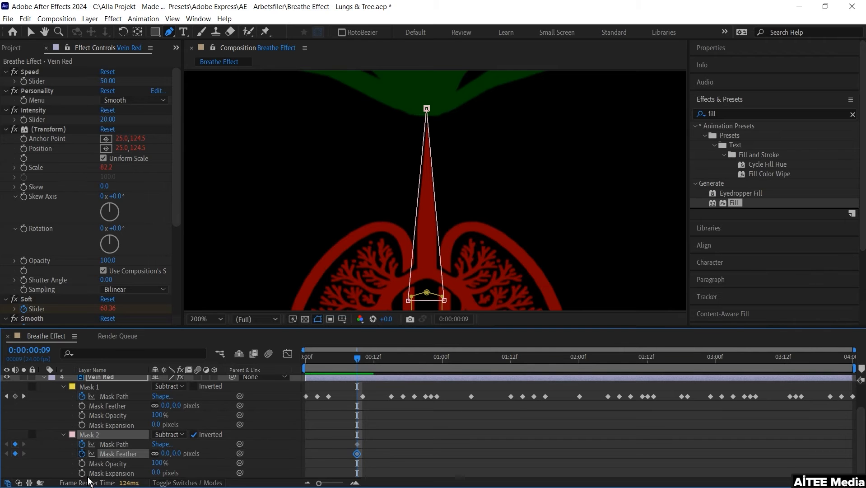
click(83, 473)
drag(178, 453, 199, 453)
drag(157, 472, 192, 453)
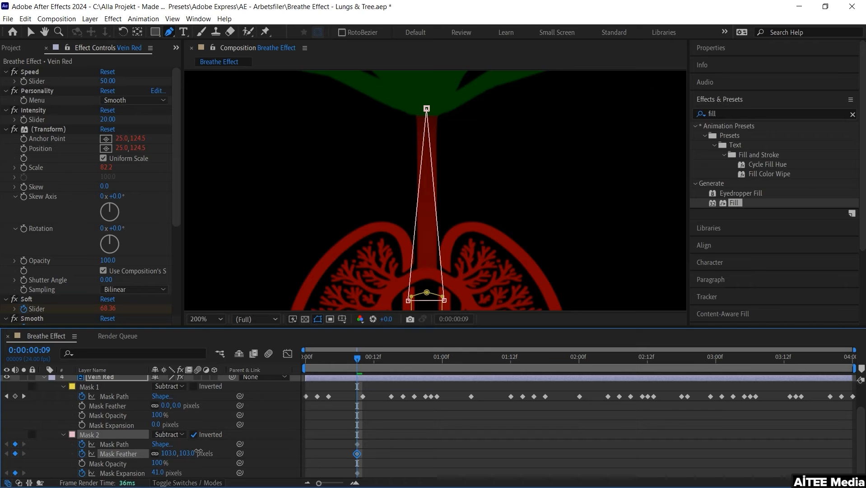
- At 0:00:00:00, keyframe Vein Red's Mask 2 with feather 54 pixels, expansion 38 pixels and the triangle's tip lowered to its base
drag(361, 363, 265, 368)
drag(186, 457, 182, 454)
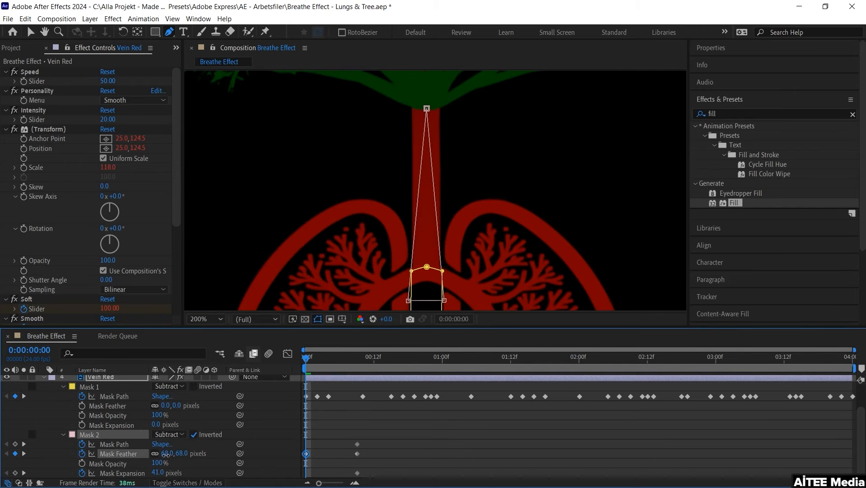
drag(161, 483, 155, 474)
drag(427, 108, 426, 292)
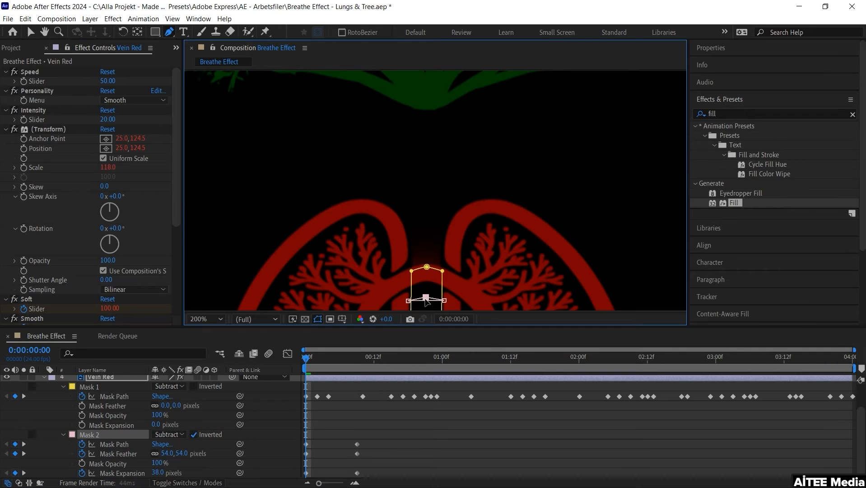
- Copy Vein Red's Mask 2 path, feather and expansion keyframes and paste them repeatedly along the timeline to the end of the composition
drag(308, 364, 361, 362)
drag(387, 424, 300, 483)
key(ctrl+c)
drag(369, 362, 522, 363)
key(ctrl+v)
key(ctrl+v)
key(ctrl+v)
drag(524, 364, 258, 449)
key(ctrl+v)
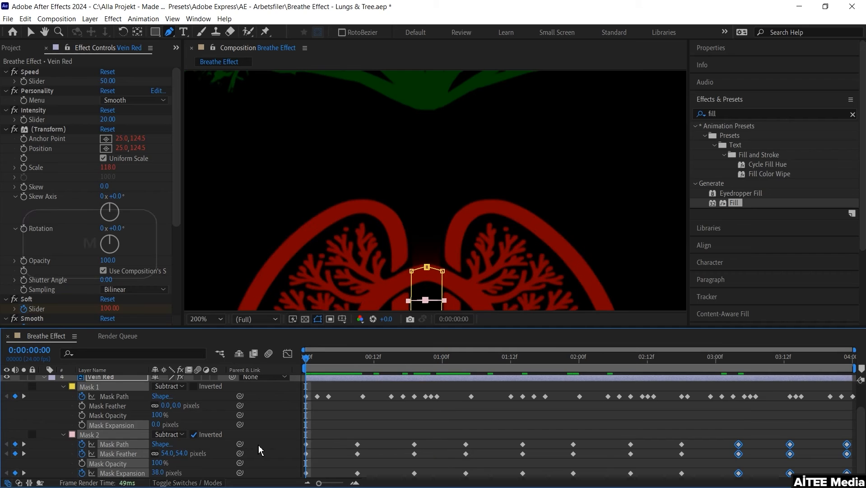
- Collapse Vein Red's properties, select the Vein Green layer and make both vein layers visible
key(m)
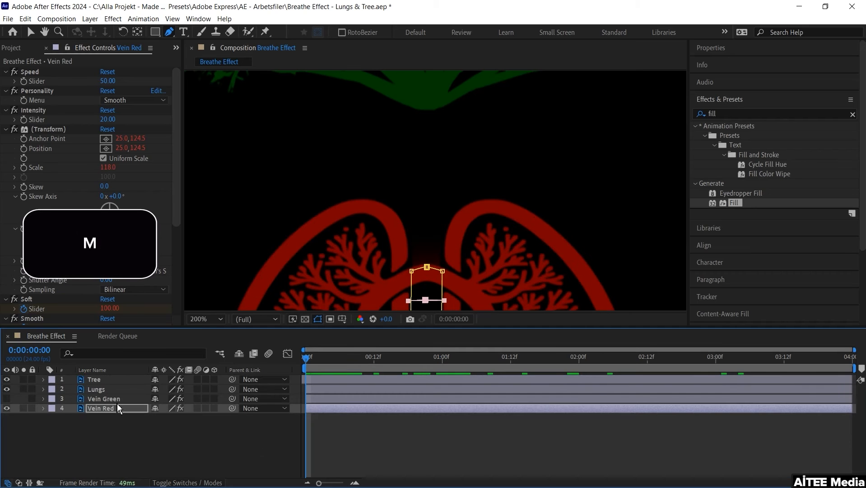
click(111, 401)
click(6, 408)
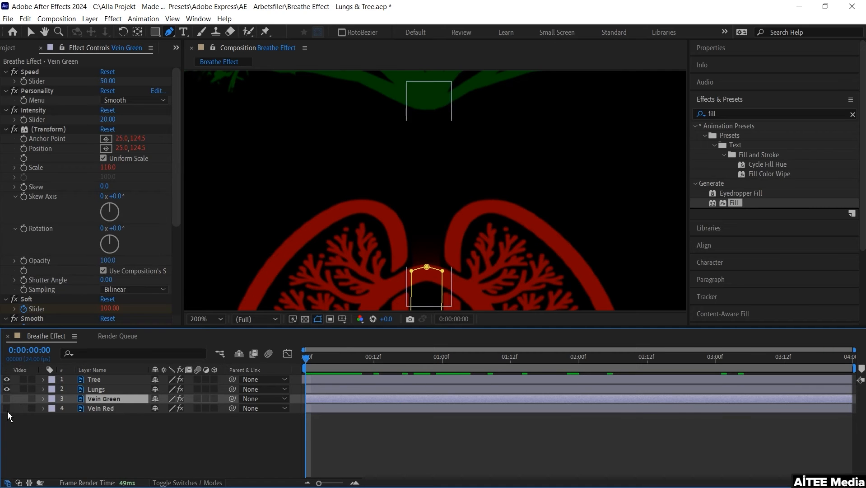
click(7, 398)
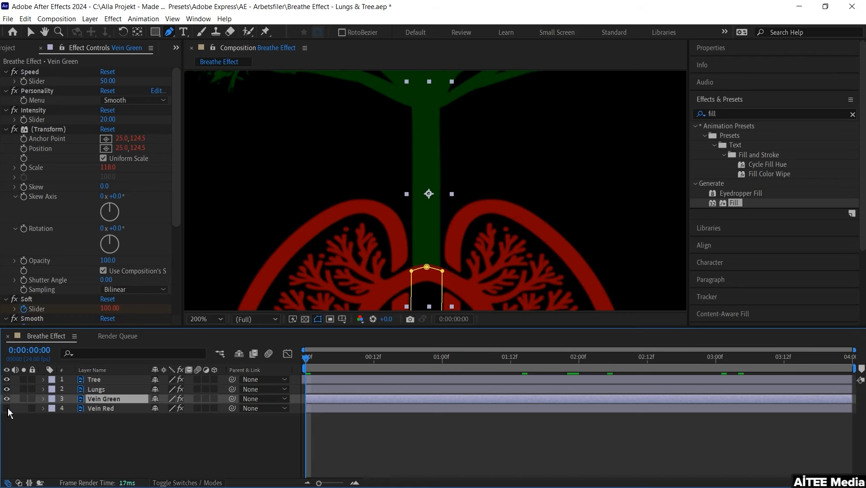
click(7, 408)
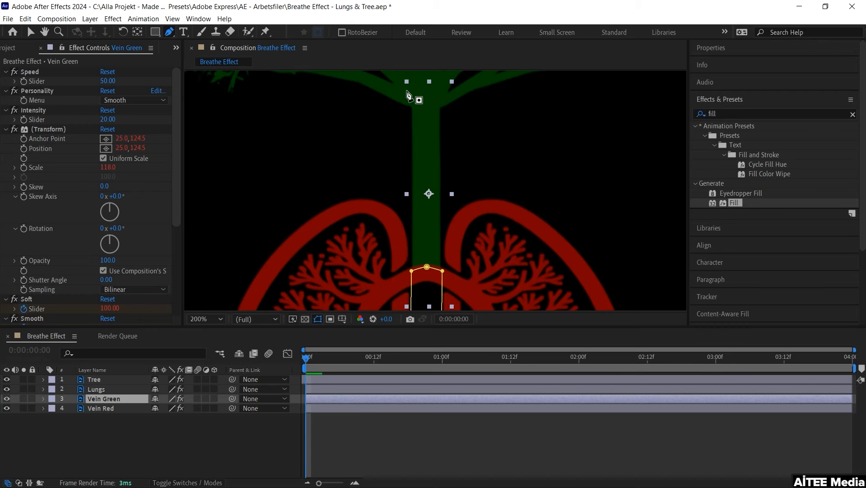
- Draw a closed triangular Pen mask on Vein Green, with its base at the tree crown and its tip at the lung arch
click(411, 84)
click(427, 266)
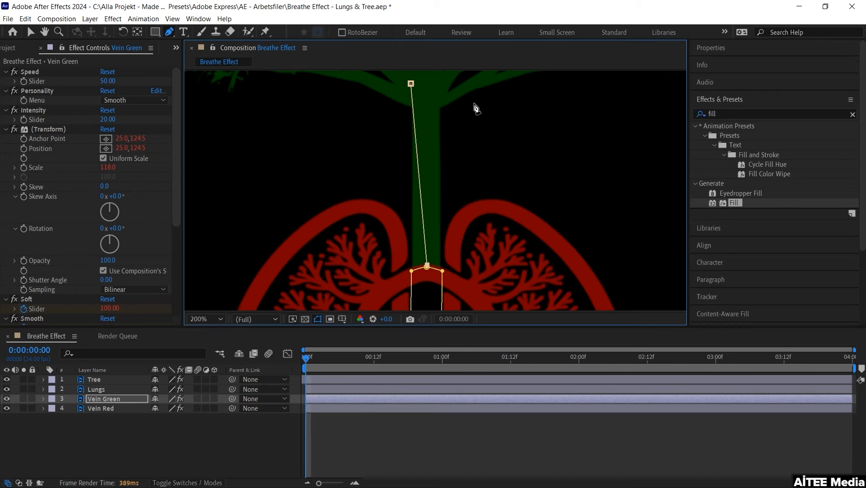
click(444, 84)
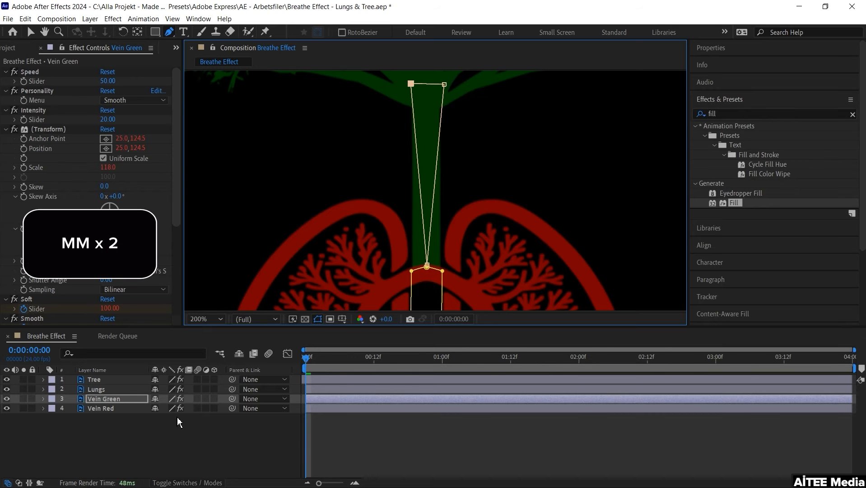
- Show all mask properties of Vein Green and set Mask 2 to Subtract with Inverted enabled
key(m)
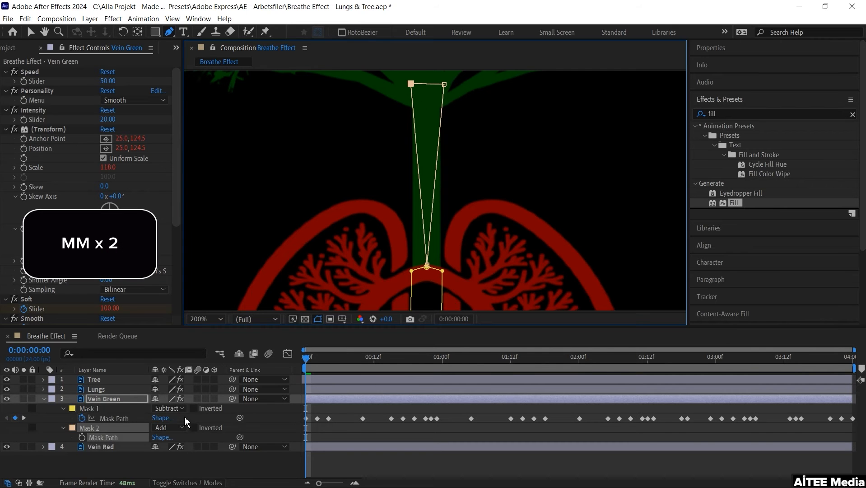
key(m)
key(m)
scroll(179, 459, down, 1)
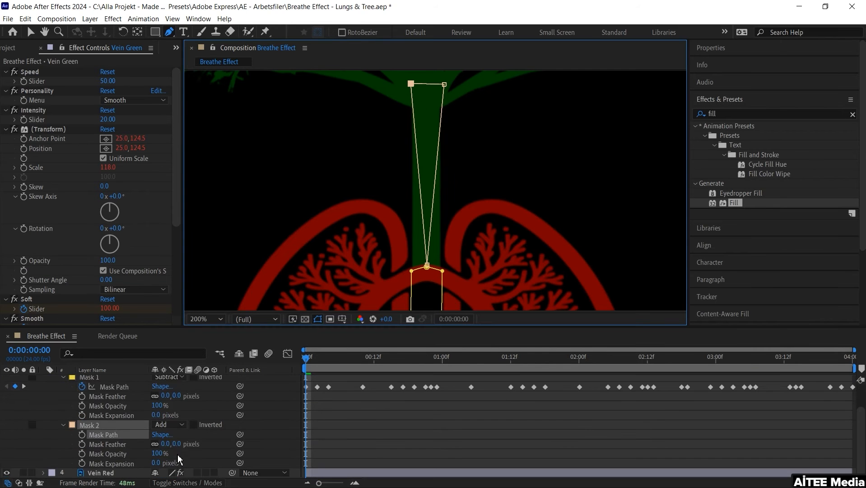
click(169, 425)
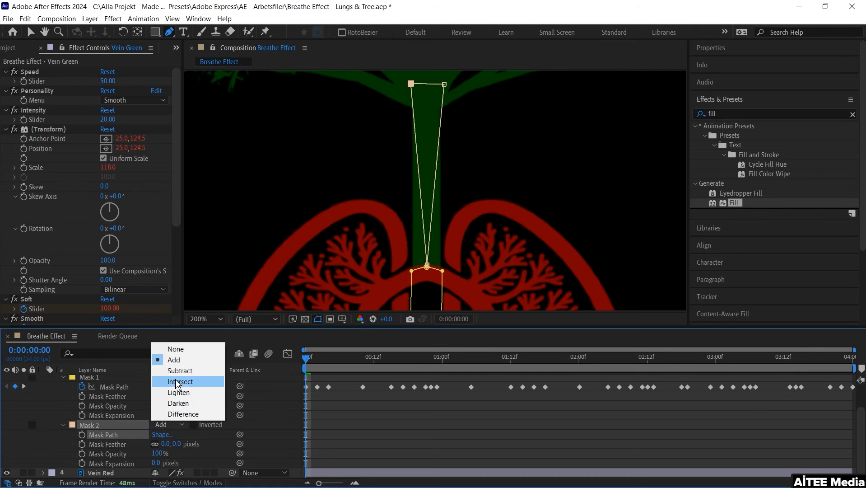
click(179, 371)
click(194, 425)
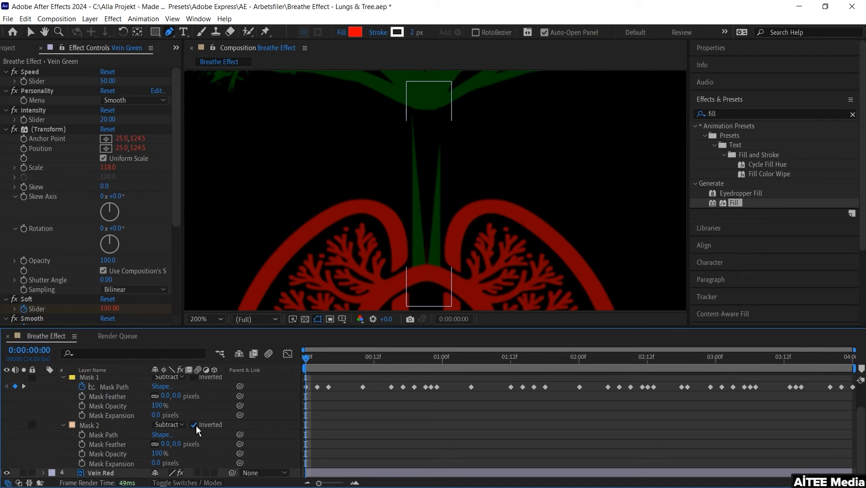
- At 0:00:00:00, set Vein Green's Mask 2 feather to 66 pixels and expansion to 18 pixels, and start keyframing its path, feather and expansion
drag(178, 444, 203, 444)
mouse_move(156, 463)
mouse_down()
mouse_move(175, 462)
mouse_move(161, 462)
mouse_up()
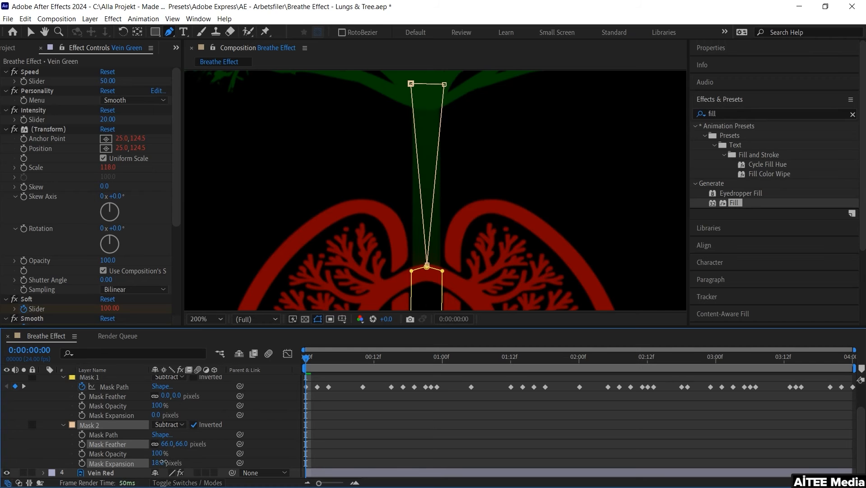
click(84, 435)
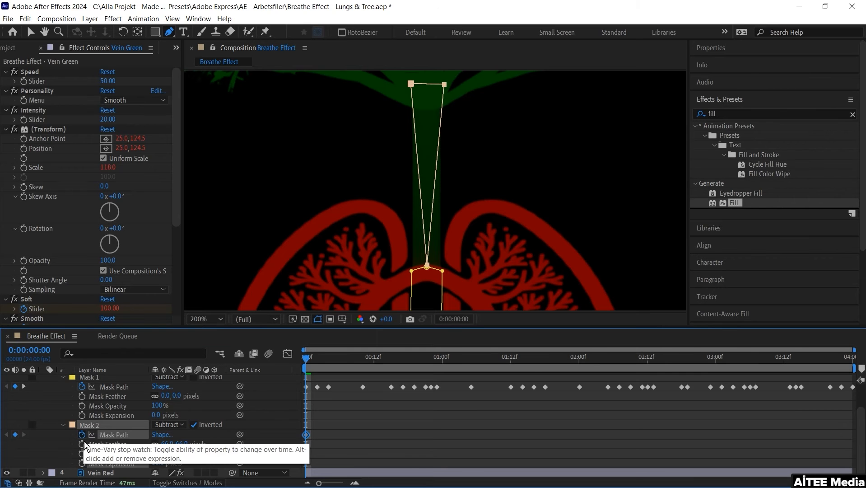
click(82, 444)
click(81, 463)
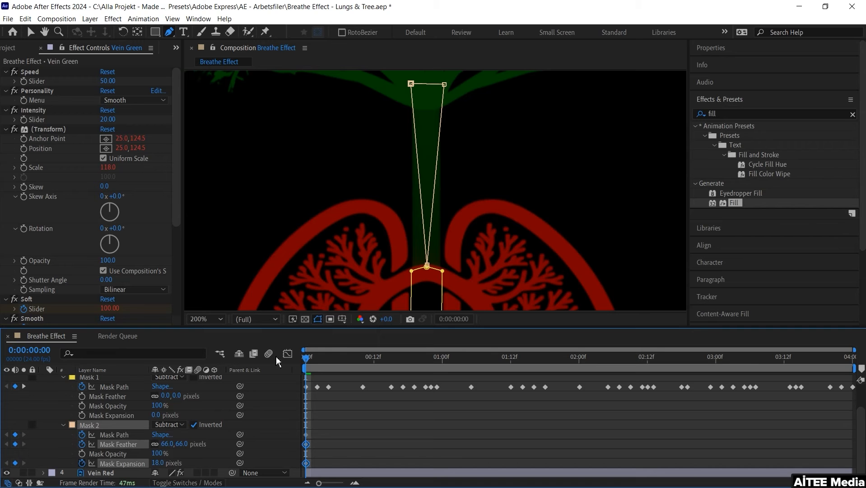
- At 0:00:00:10, raise the tip of Vein Green's Mask 2 to its base in the crown and adjust the mask's feather and expansion
drag(305, 363, 362, 360)
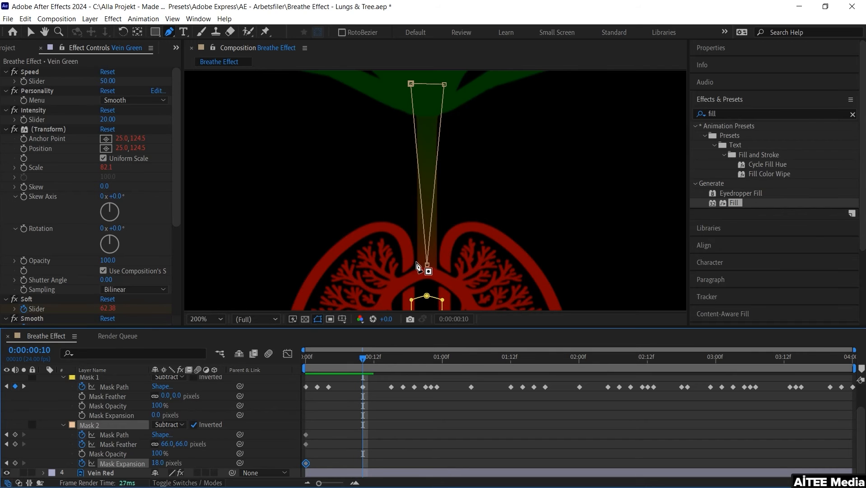
drag(425, 260, 428, 88)
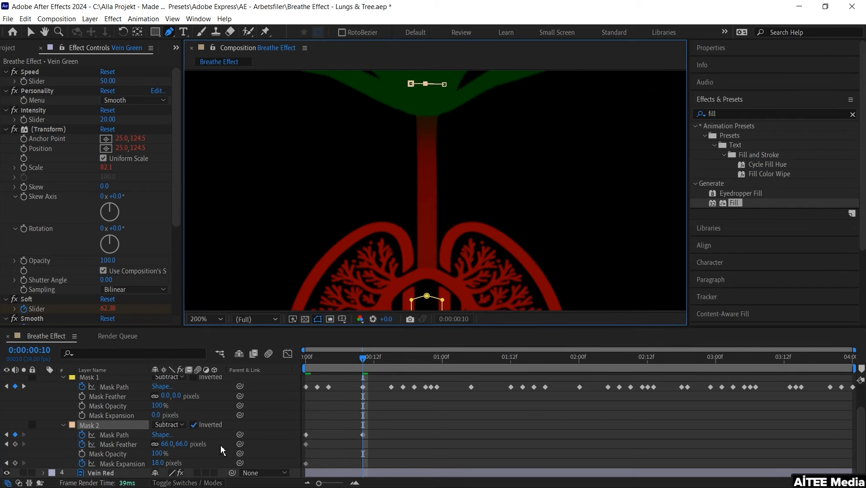
drag(181, 444, 152, 463)
- Copy Vein Green's Mask 2 path, feather and expansion keyframes and paste them repeatedly along the timeline to the end of the composition
drag(410, 420, 287, 469)
key(ctrl+v)
drag(364, 368, 524, 360)
key(ctrl+v)
key(ctrl+v)
drag(598, 403, 294, 468)
drag(522, 361, 630, 363)
key(ctrl+v)
- Apply Easy Ease to all of Vein Green's Mask 2 keyframes and collapse the layer's properties
drag(849, 413, 298, 468)
key(F9)
key(m)
key(m)
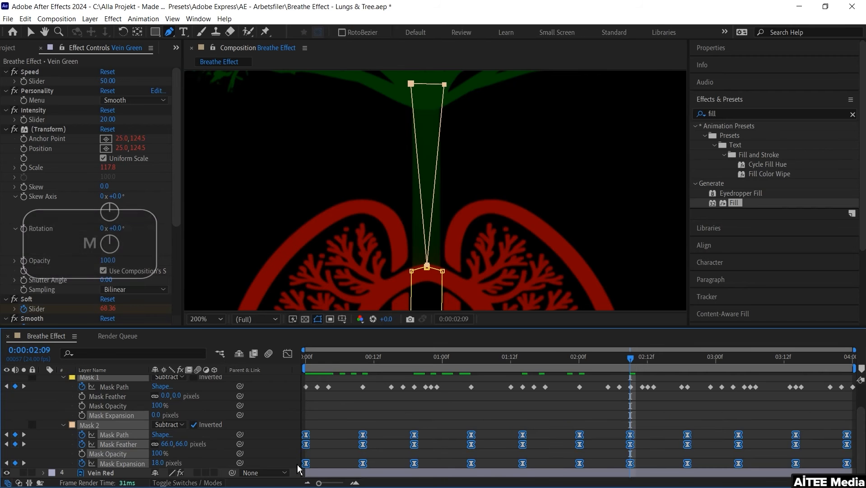
scroll(404, 426, up, 3)
scroll(405, 426, up, 1)
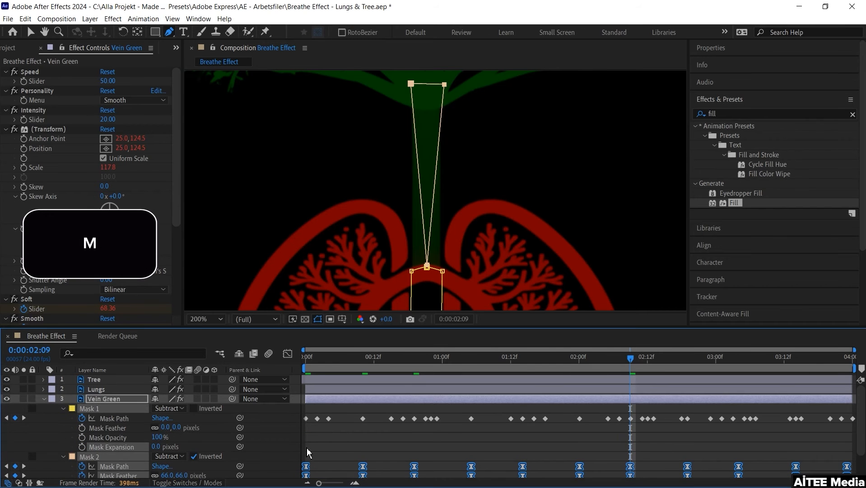
key(m)
key(m)
- Apply Easy Ease to all of Vein Red's Mask 2 keyframes and collapse the layer's properties
click(124, 410)
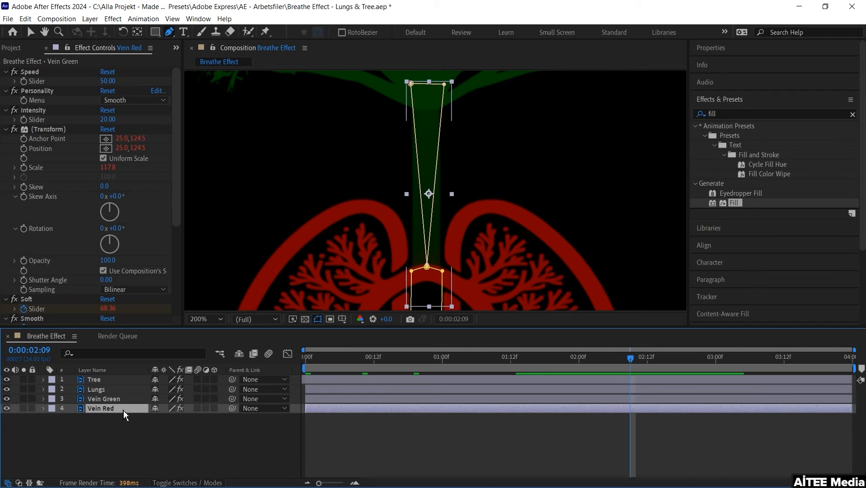
key(m)
key(m)
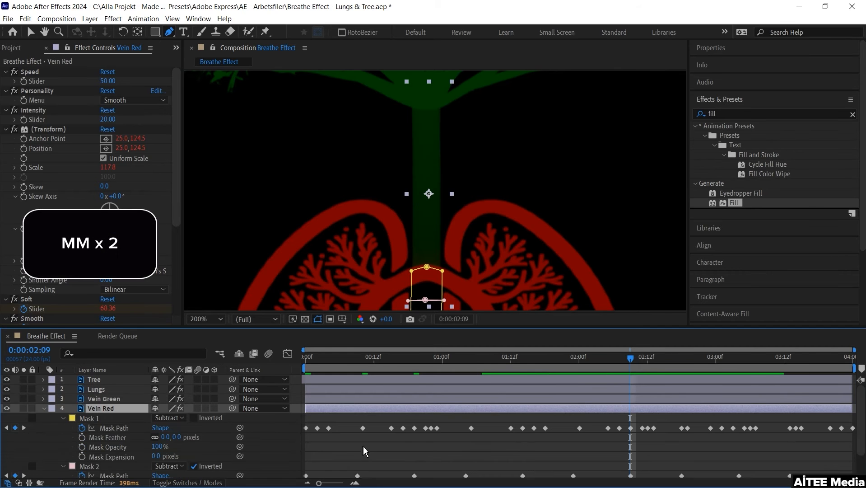
scroll(366, 450, down, 1)
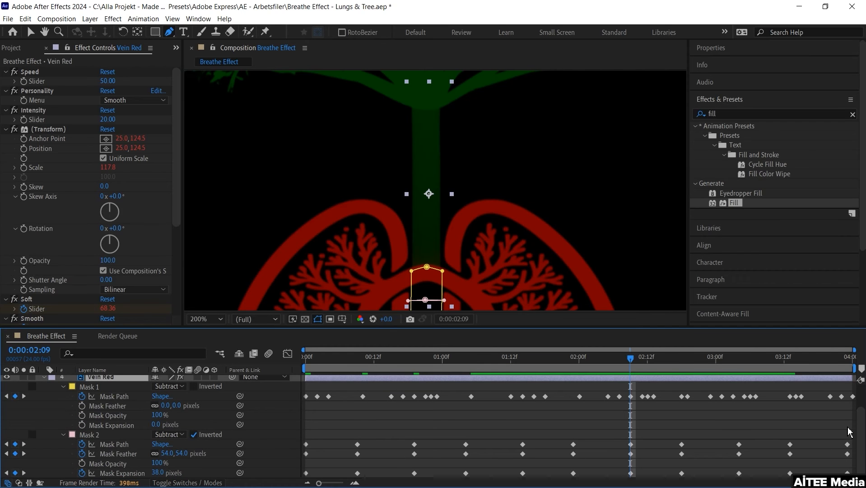
drag(850, 425, 295, 483)
key(F9)
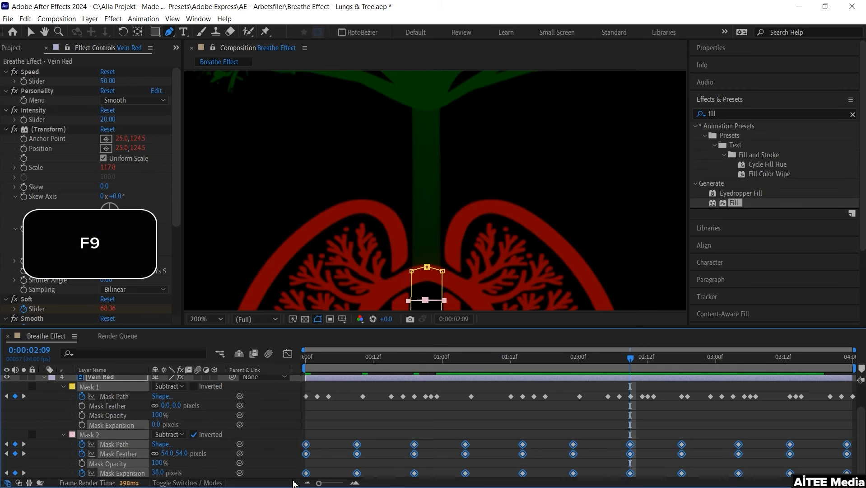
key(m)
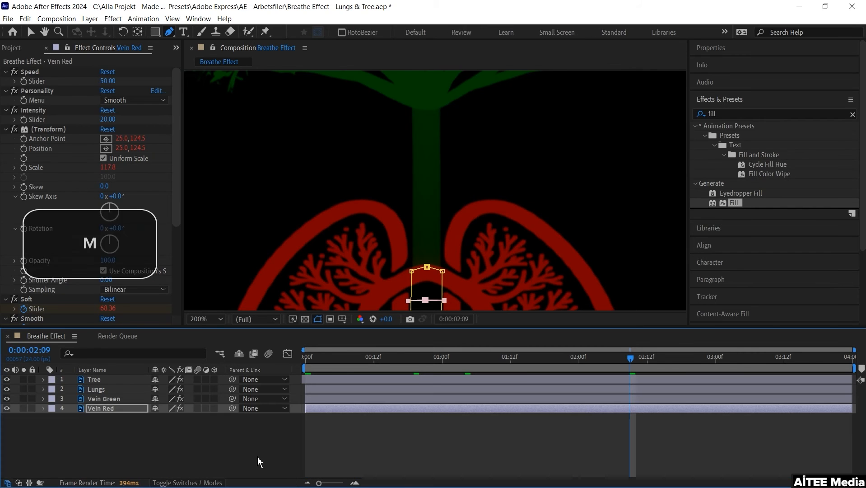
- Deselect all layers, fit the whole composition in the viewer and return the playhead to 0:00:00:00
click(244, 459)
click(207, 319)
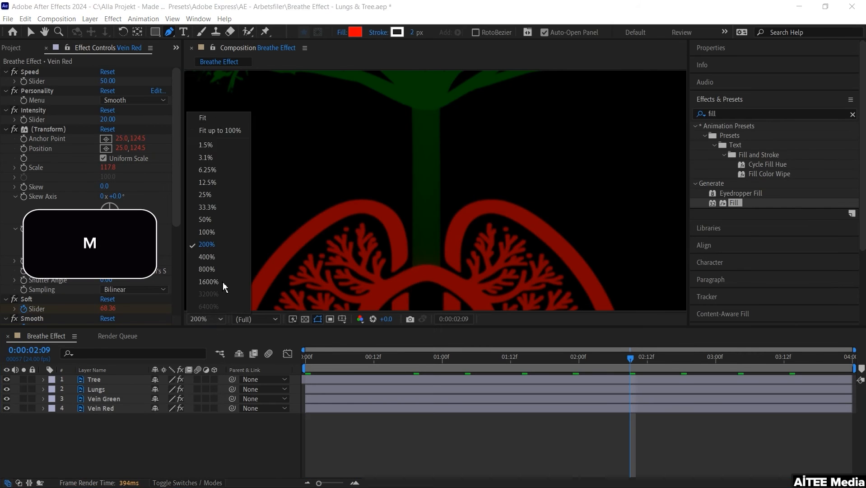
click(212, 116)
drag(630, 360, 286, 374)
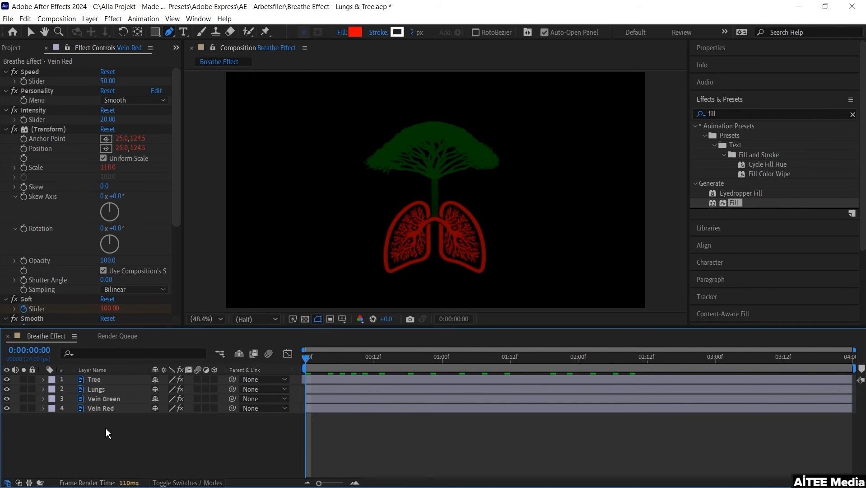
- Find the Stylize Glow effect and apply it to the Tree layer
click(99, 382)
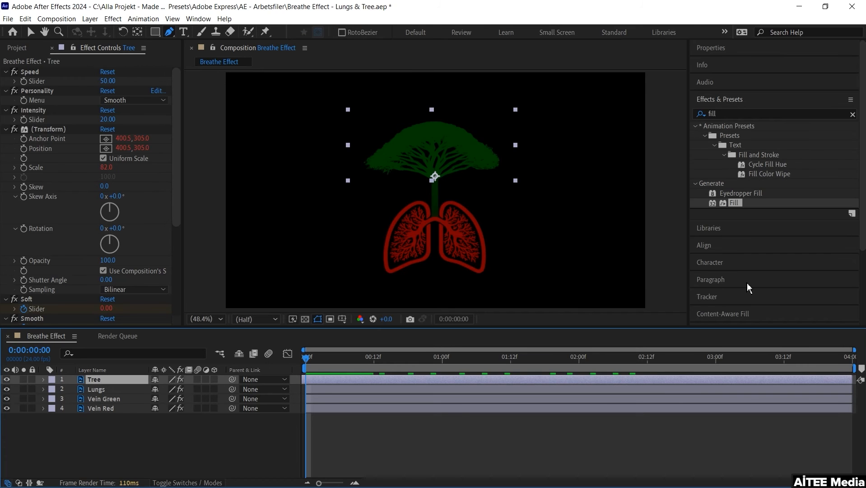
double_click(720, 116)
text(glow)
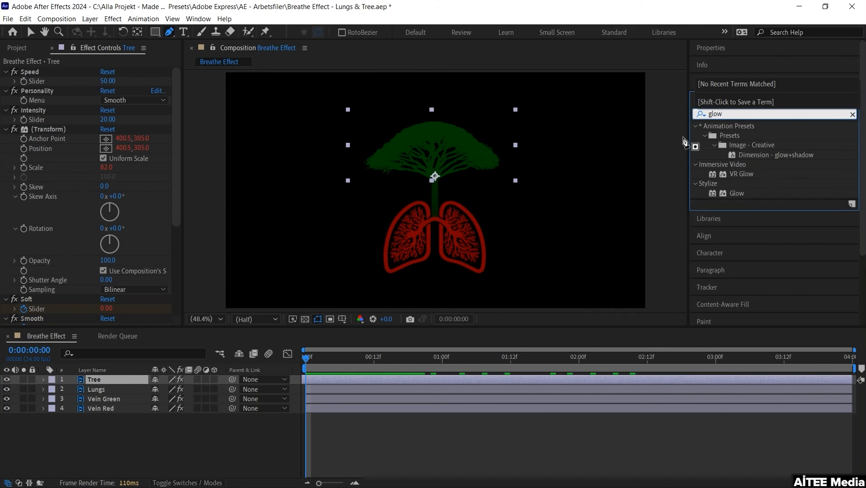
double_click(737, 193)
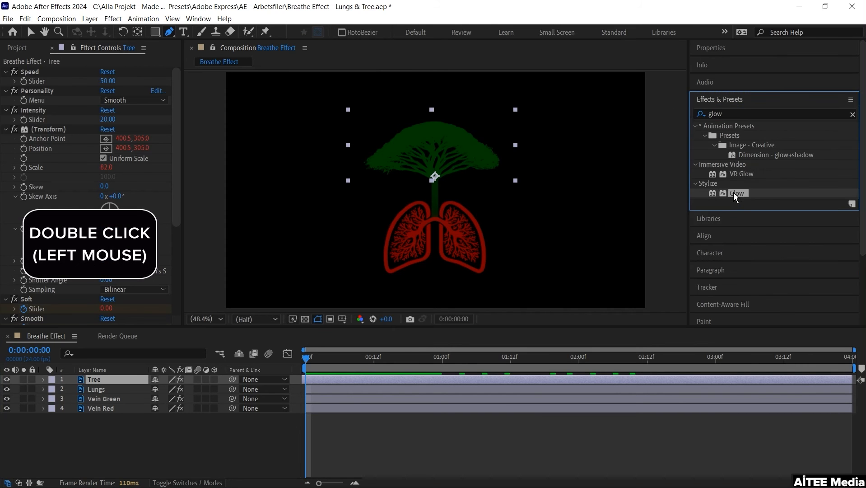
key(v)
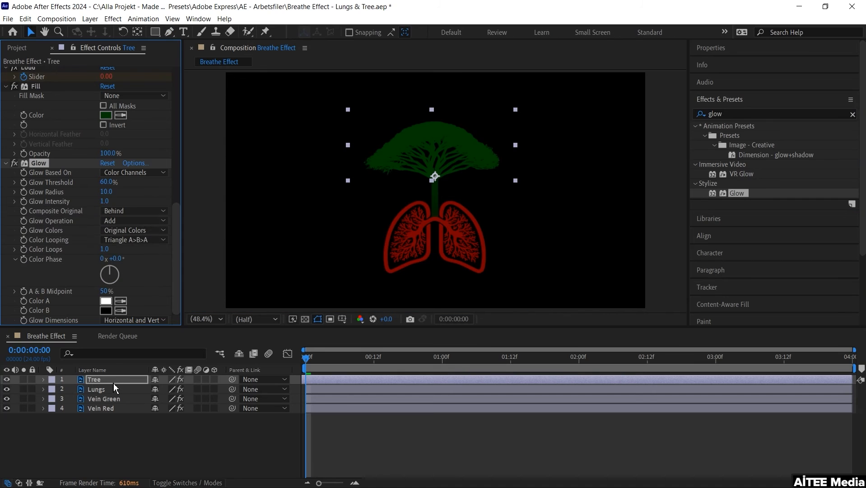
click(112, 382)
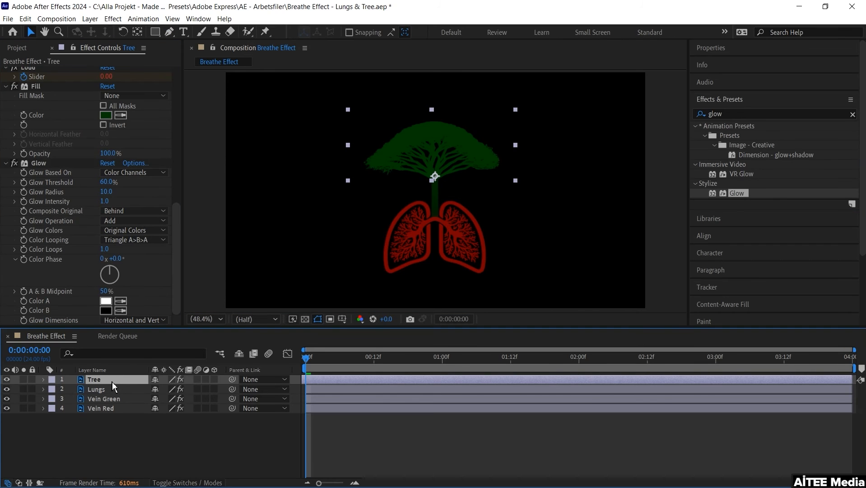
- Set the Tree's Glow to Alpha Channel with A & B Colors, threshold 16.5%, radius 28 and intensity 0.3
click(118, 173)
click(135, 185)
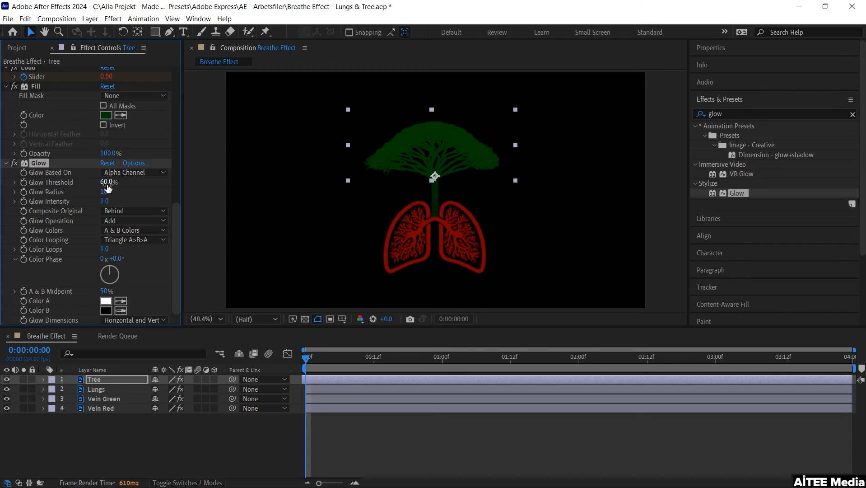
drag(90, 180, 49, 183)
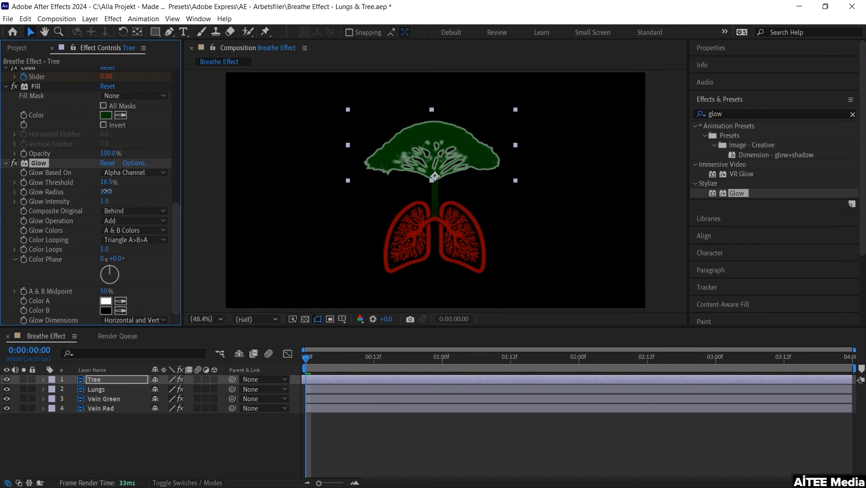
drag(107, 191, 69, 204)
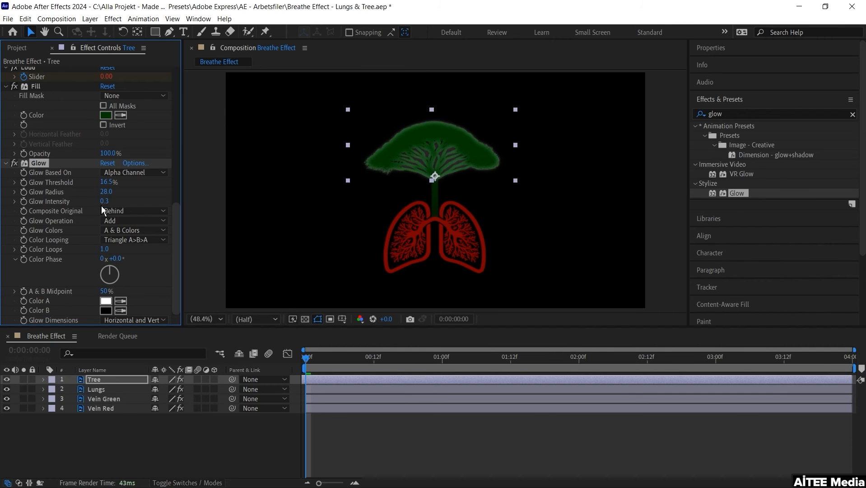
- Keyframe the Tree's Glow Threshold, Glow Radius and Glow Intensity at 0:00:00:00 and reveal the layer's keyframed properties
click(165, 444)
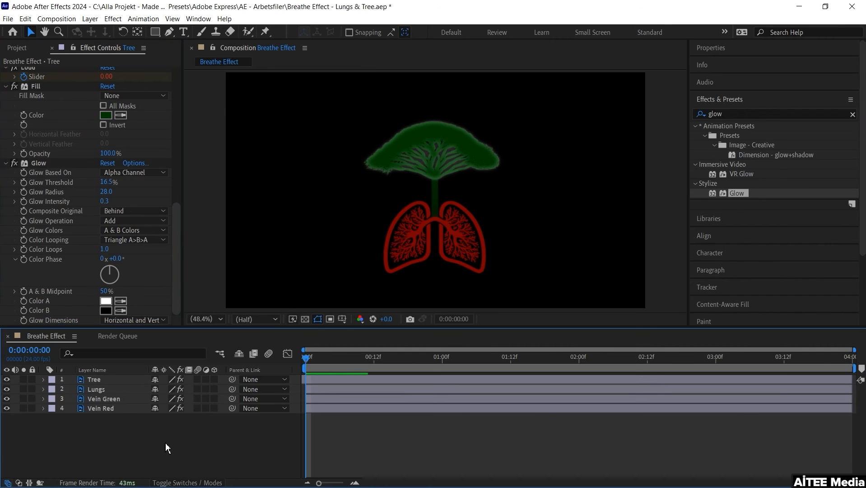
click(27, 189)
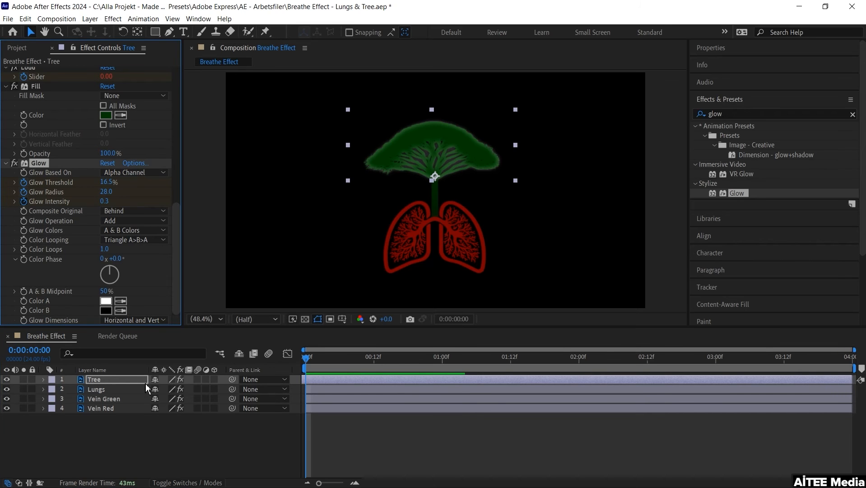
key(u)
scroll(376, 409, down, 3)
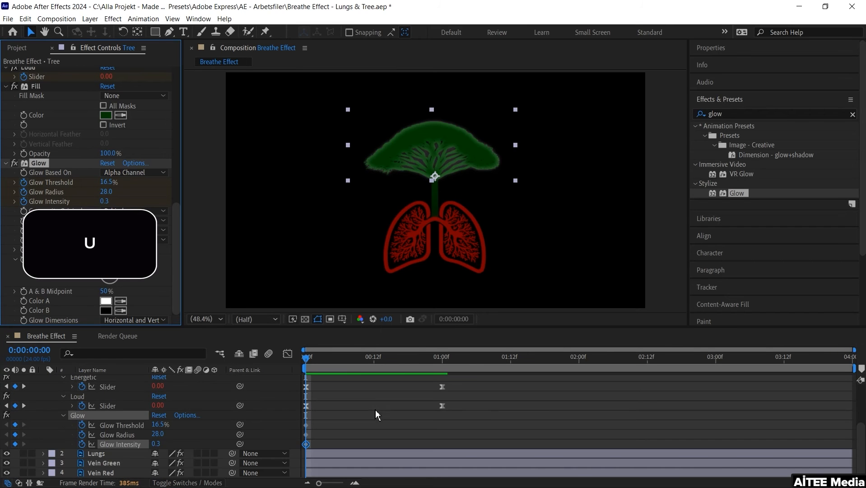
- Move the Tree's three Glow keyframes to 0:00:00:10 and set the threshold to 2.4% and radius to 3.0 at 0:00:00:00
drag(307, 358, 364, 358)
drag(330, 419, 303, 447)
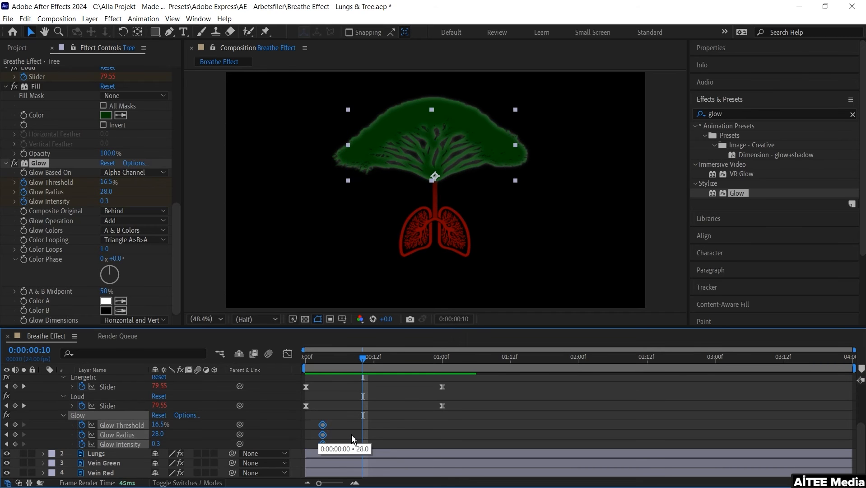
drag(359, 434, 364, 435)
key(Home)
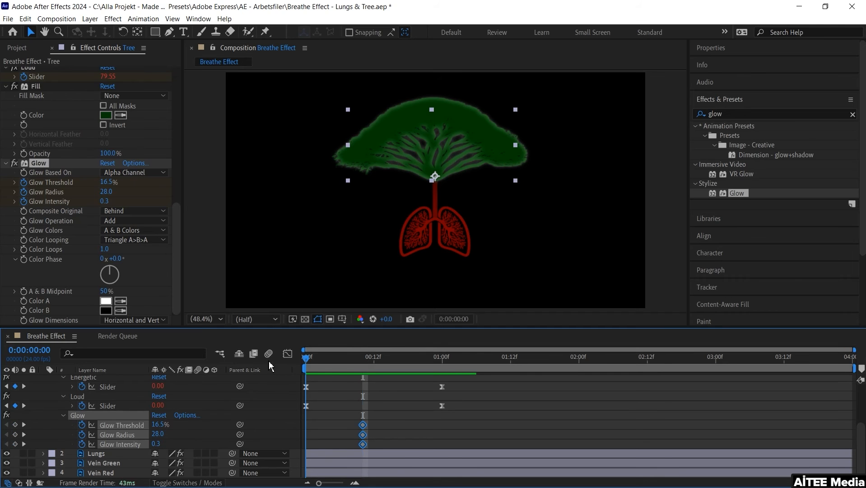
drag(157, 427, 141, 435)
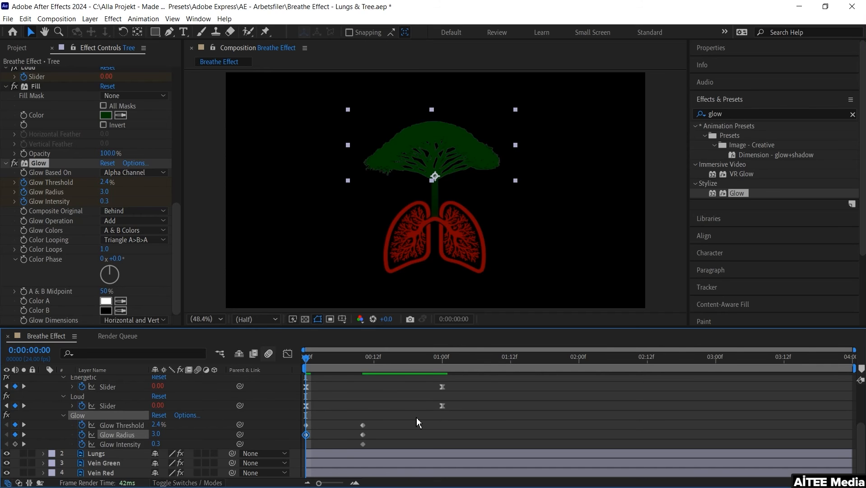
- Copy and paste the Tree's Glow keyframes in an alternating pattern to the end of the timeline and collapse the layer
key(ctrl+c)
drag(400, 452, 301, 414)
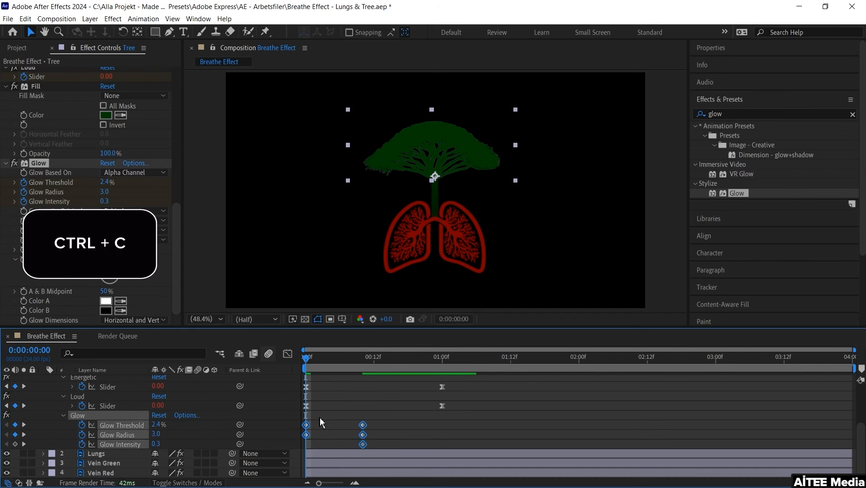
key(ctrl+v)
drag(313, 358, 420, 359)
key(ctrl+v)
drag(302, 451, 504, 419)
key(ctrl+c)
drag(504, 359, 528, 360)
key(ctrl+v)
drag(722, 360, 745, 375)
key(ctrl+v)
drag(759, 417, 735, 438)
drag(750, 359, 274, 363)
key(ctrl+v)
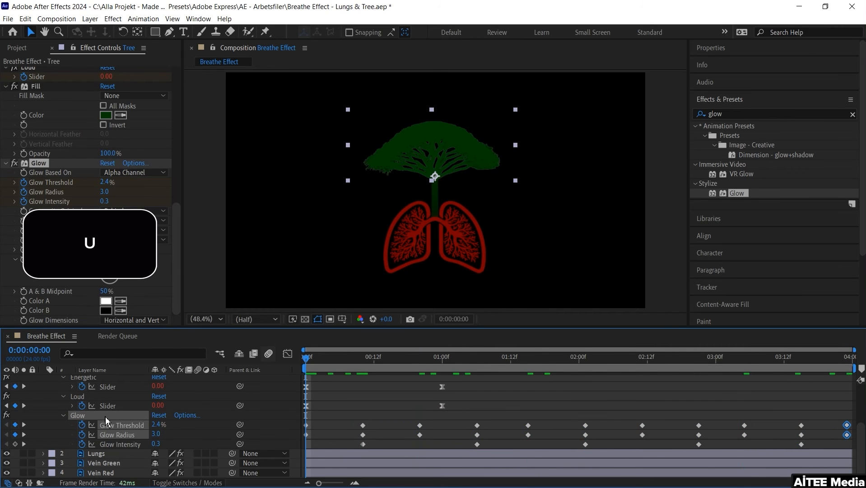
key(u)
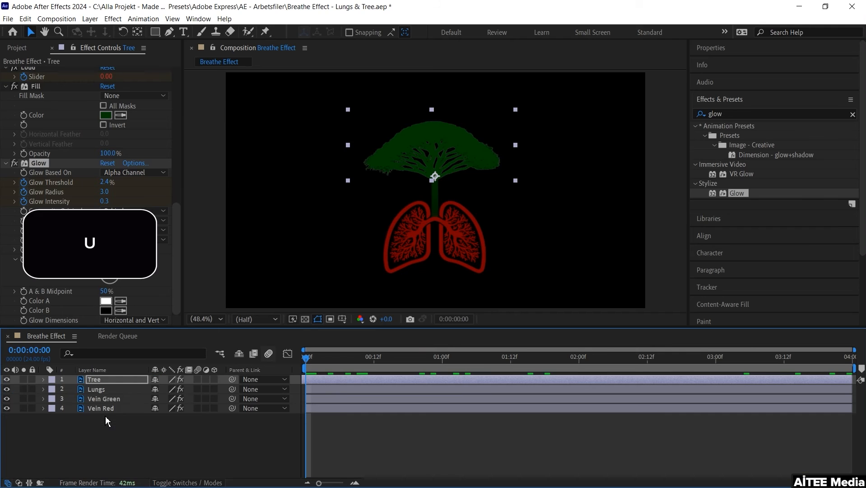
- Apply Glow to the Lungs layer and set it to Alpha Channel, A & B Colors, threshold 11%, radius 23 and intensity 2.2
click(110, 391)
double_click(743, 197)
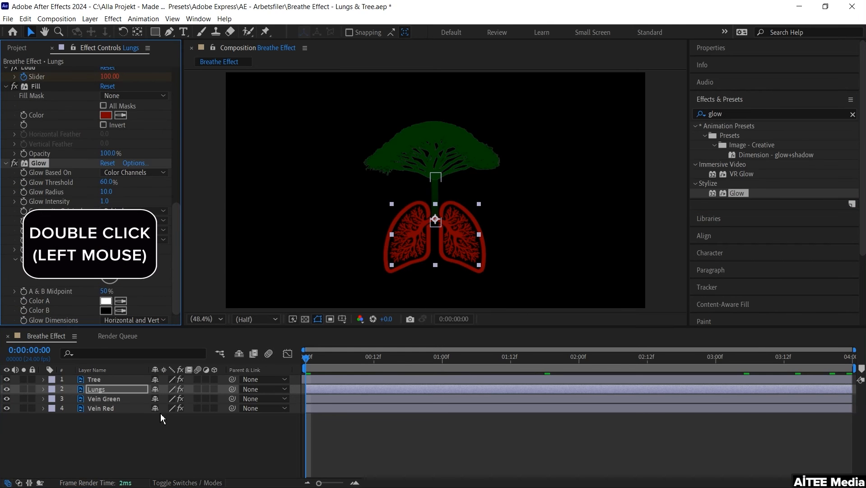
click(135, 173)
click(136, 182)
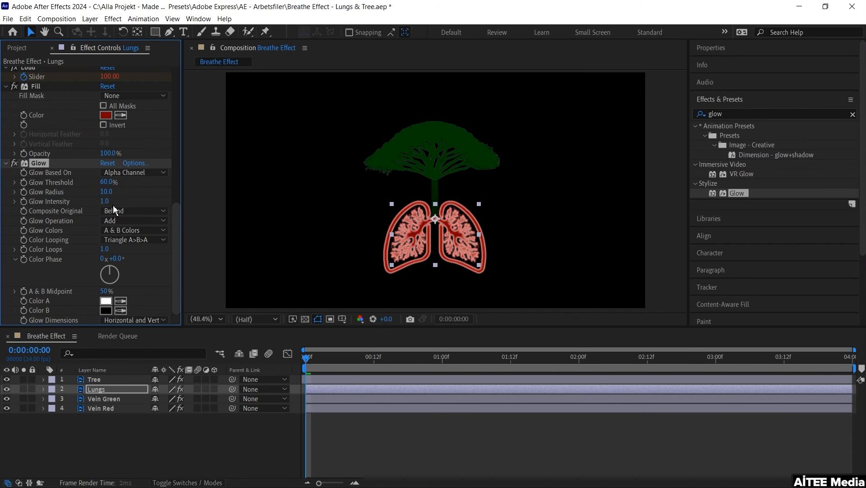
drag(109, 182, 109, 200)
drag(108, 191, 112, 209)
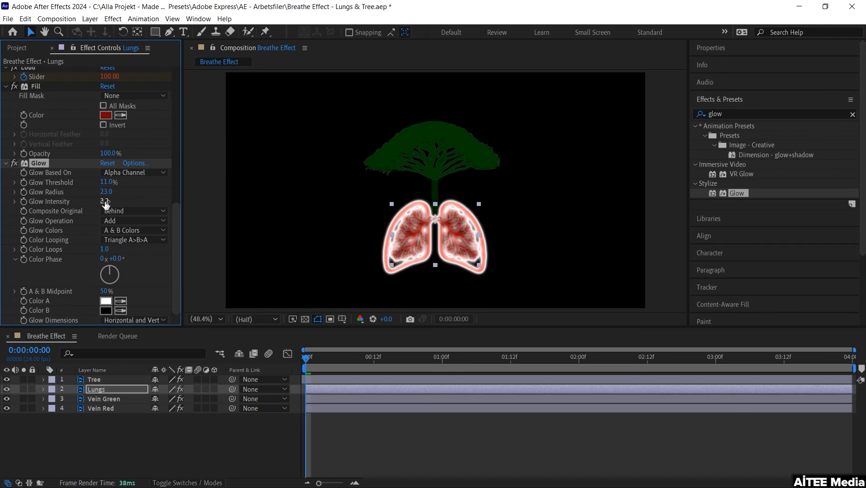
- Duplicate the Lungs' Glow, adjust the copy's threshold and intensity, and set the first Glow's threshold to 89%
key(ctrl+d)
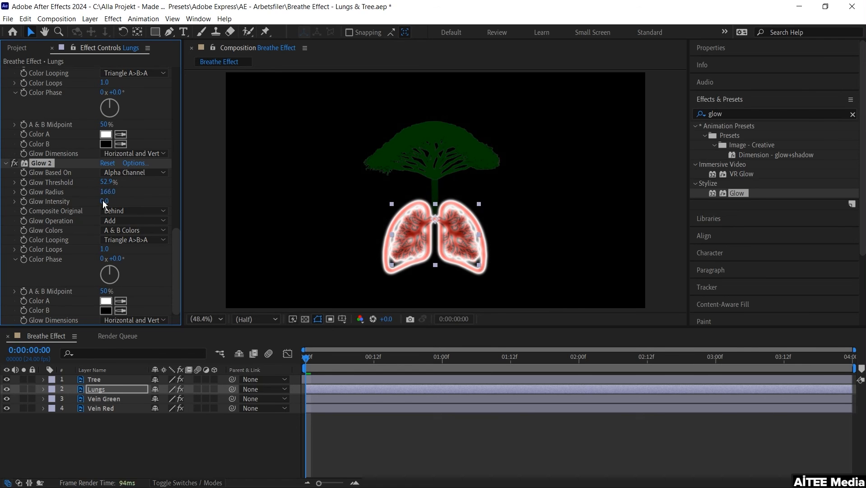
drag(107, 183, 80, 186)
drag(104, 201, 158, 197)
scroll(113, 182, up, 5)
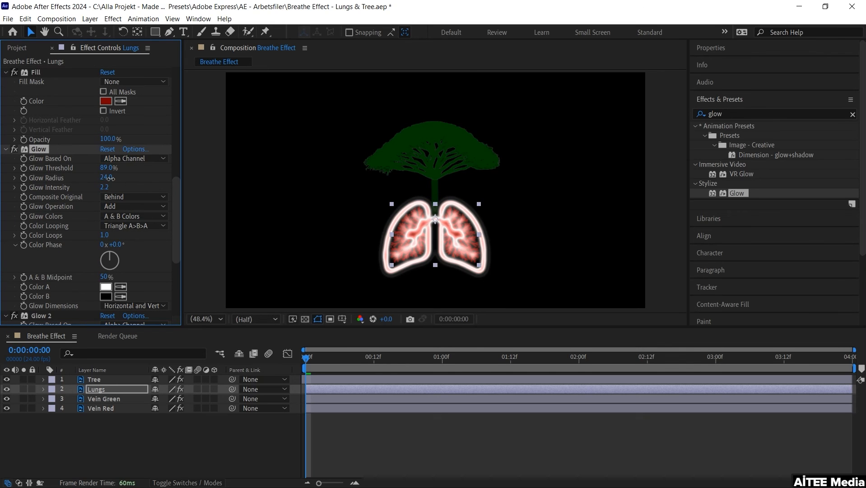
- Switch the composition preview to Full resolution and lower the first Glow's intensity on the Lungs to 1.5
click(243, 319)
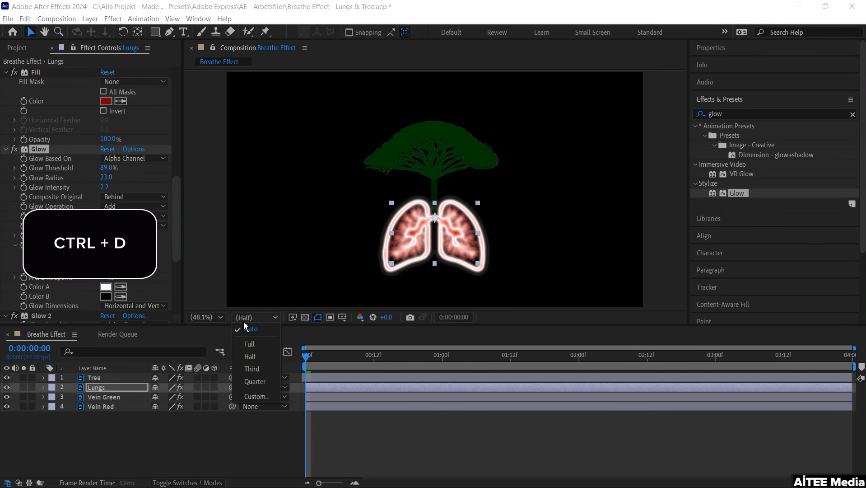
click(249, 344)
drag(104, 187, 73, 192)
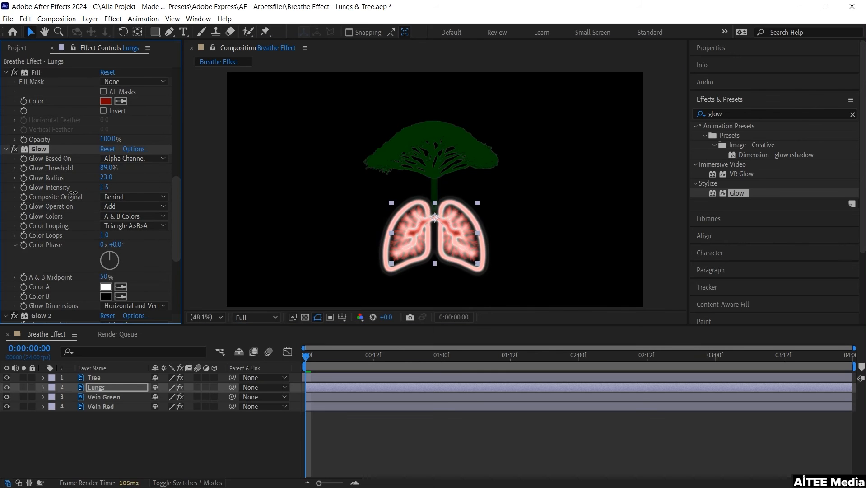
- Delete a surplus Glow from the Lungs and set Glow 2 to threshold 32.5%, radius 45 and intensity 0.5
scroll(110, 176, down, 6)
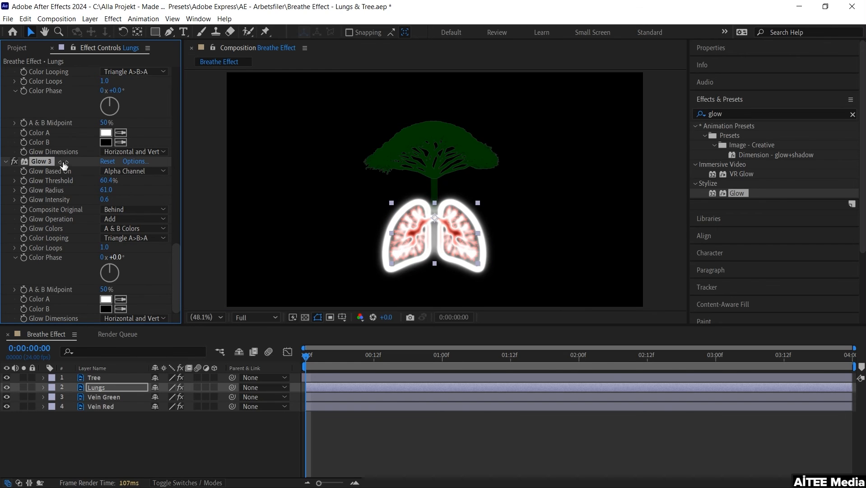
mouse_move(120, 197)
mouse_down()
mouse_move(74, 189)
mouse_move(101, 200)
mouse_move(116, 190)
mouse_move(104, 187)
mouse_move(110, 196)
mouse_up()
key(Delete)
scroll(123, 223, down, 6)
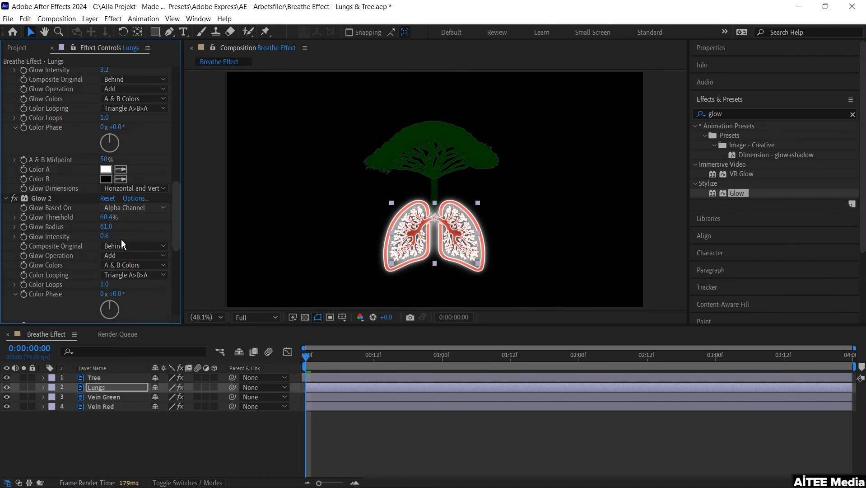
drag(107, 191, 88, 211)
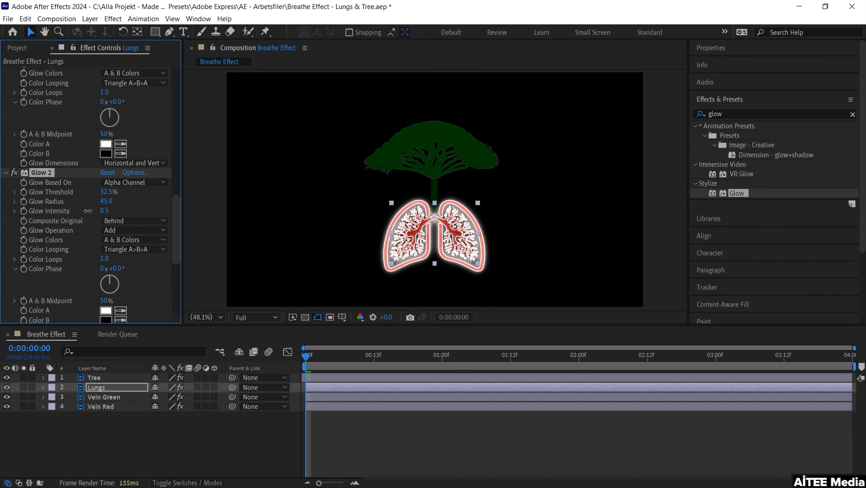
- Set the first Glow on the Lungs to threshold 100%, radius 14 and intensity 1.9
scroll(120, 190, up, 7)
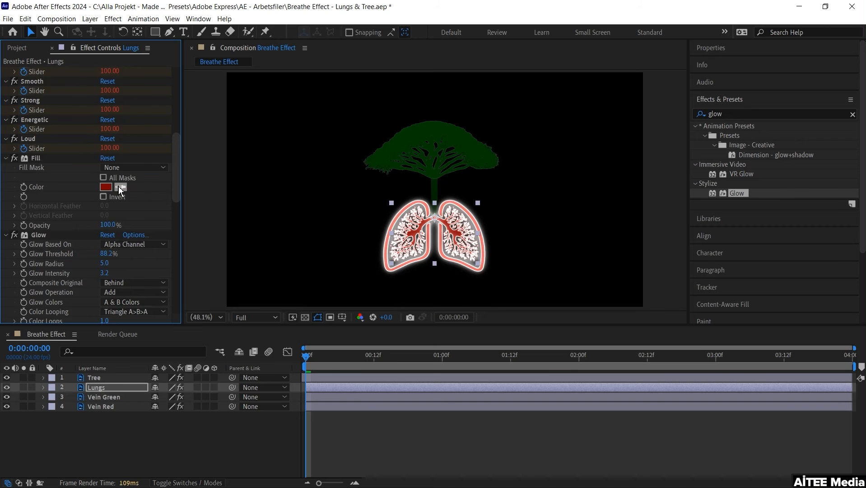
drag(104, 212, 176, 198)
drag(93, 222, 126, 222)
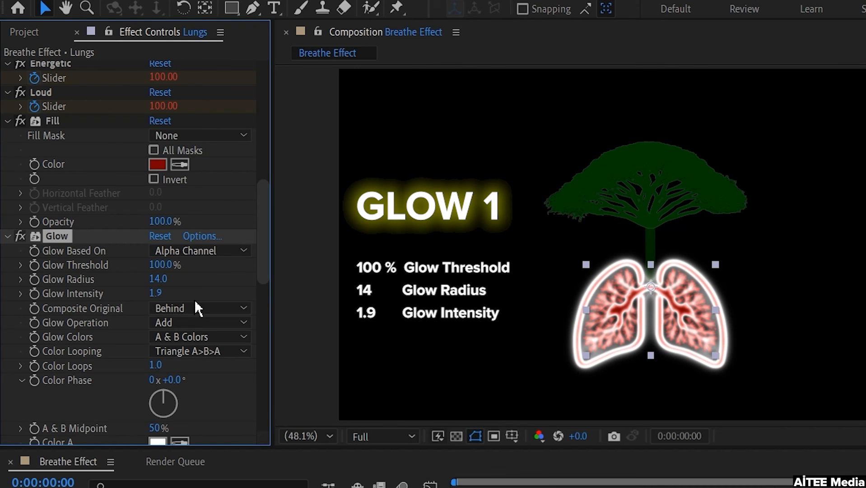
- Examine the threshold, radius and intensity settings of all three Glow effects on the Lungs layer
click(216, 391)
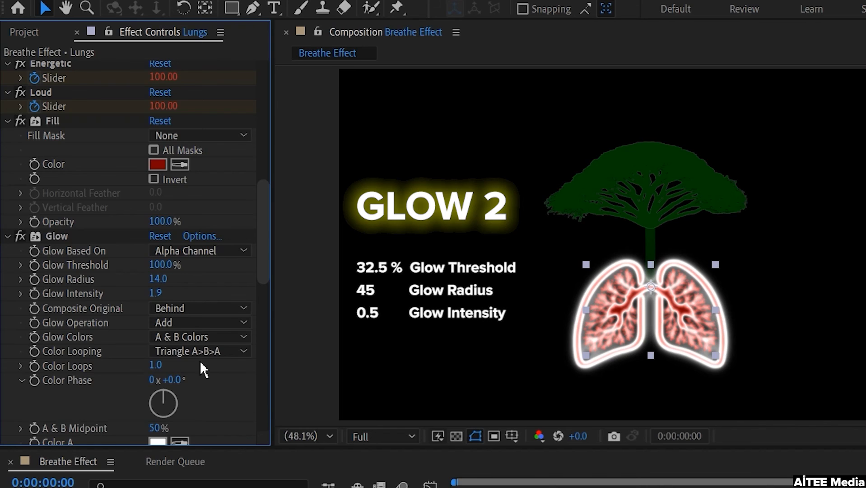
scroll(202, 361, down, 10)
scroll(215, 358, down, 3)
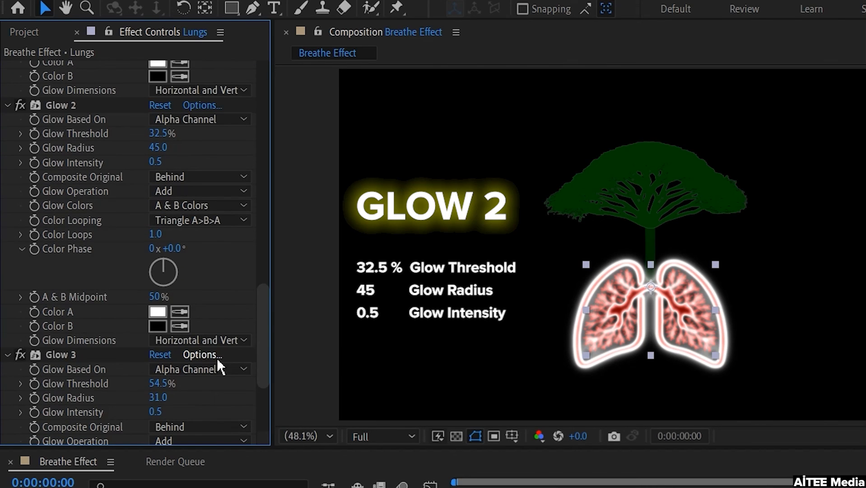
scroll(217, 358, down, 3)
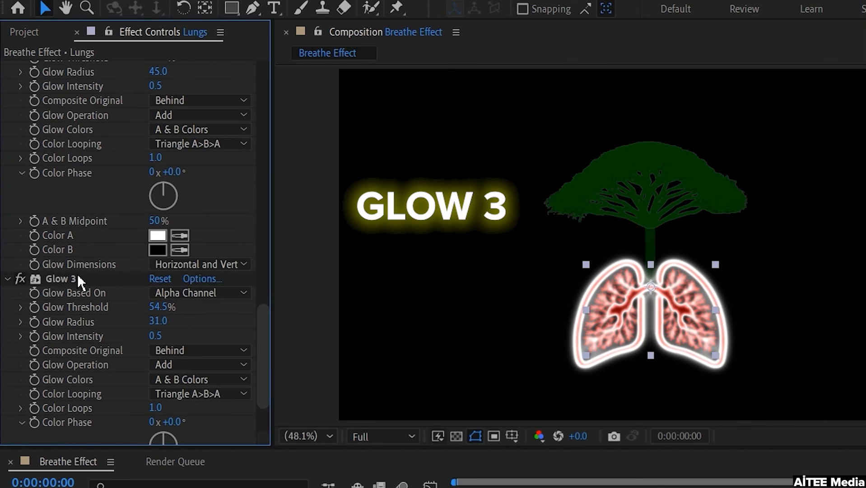
click(80, 277)
click(48, 315)
scroll(48, 315, up, 3)
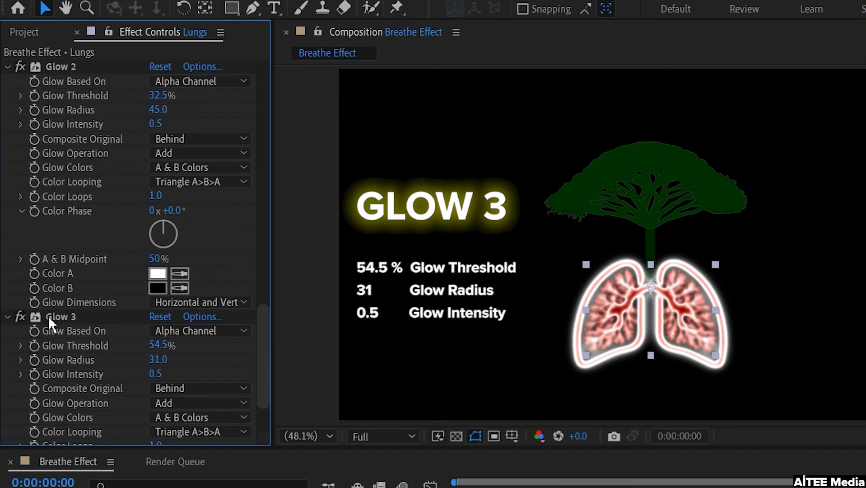
scroll(48, 316, up, 12)
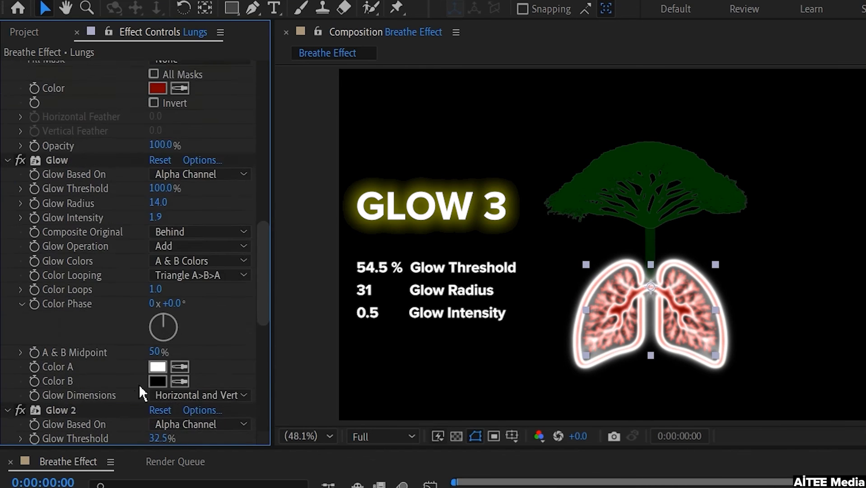
scroll(128, 252, up, 2)
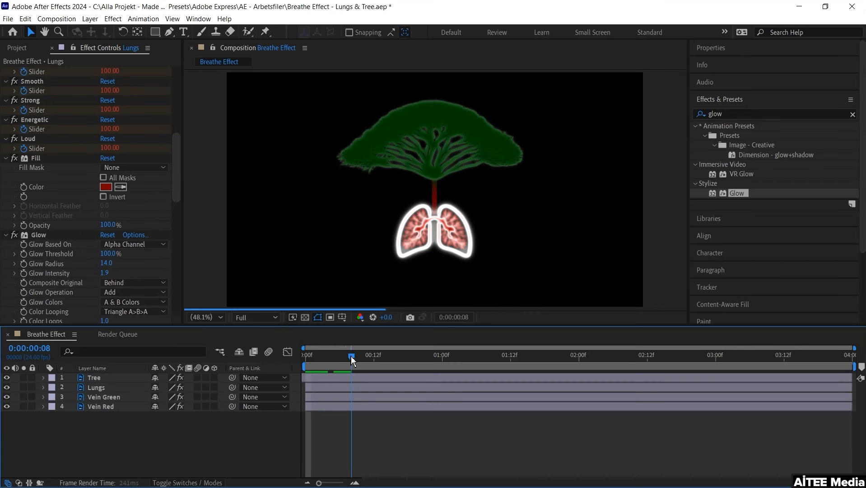
- At 0:00:00:10, keyframe the threshold, radius and intensity of the Lungs' Glow 3 and Glow 2
drag(351, 355, 365, 354)
click(111, 408)
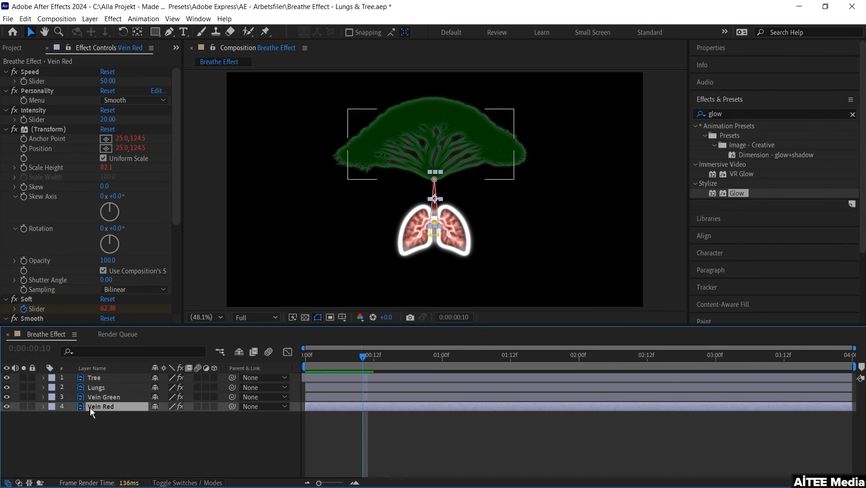
click(94, 378)
click(96, 387)
scroll(112, 209, down, 20)
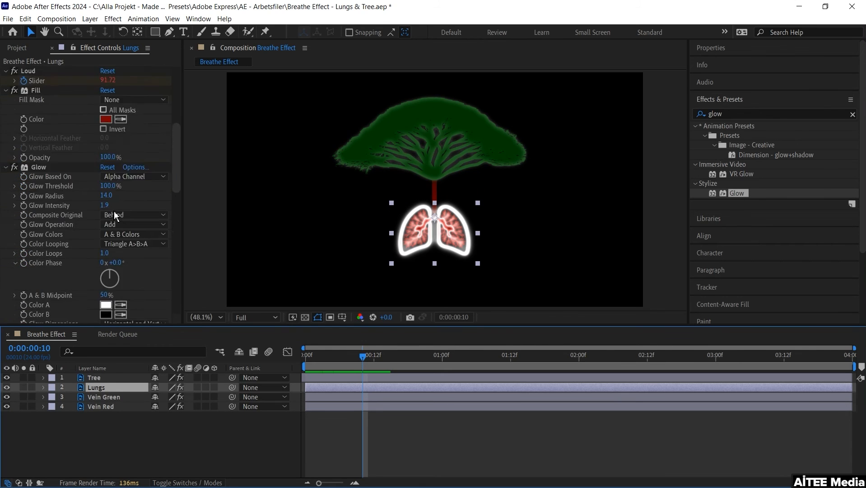
click(25, 215)
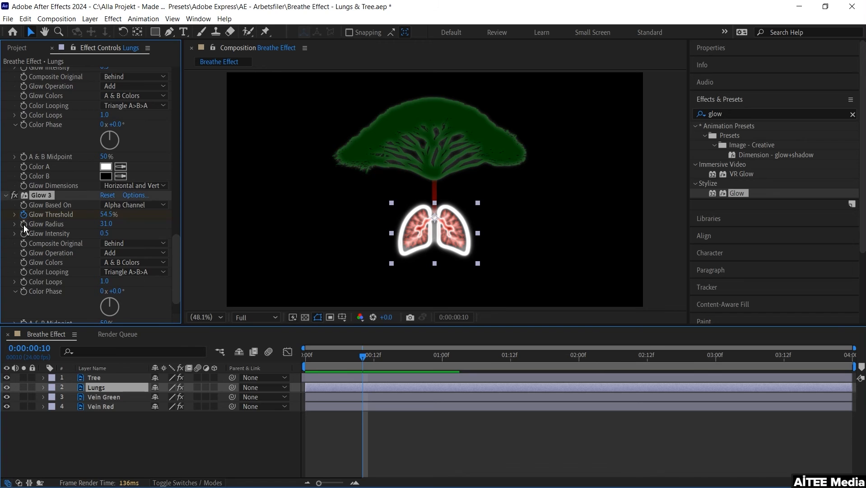
scroll(23, 236, up, 5)
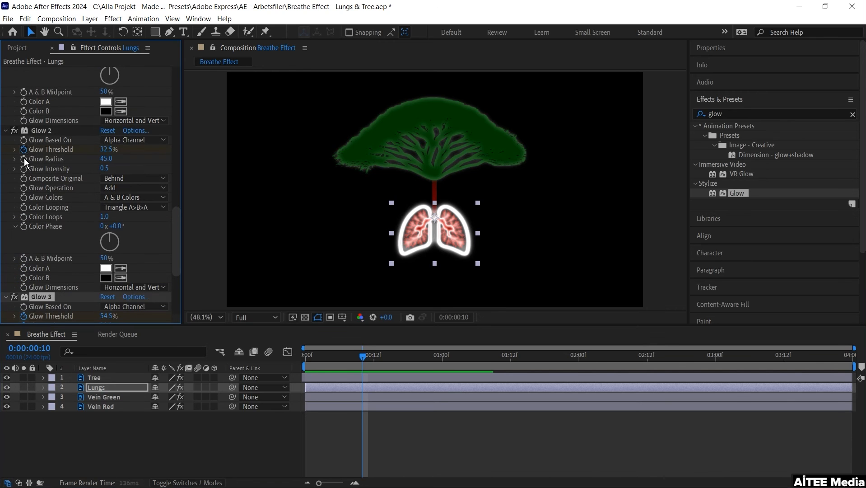
click(24, 153)
- Keyframe the threshold, radius and intensity of the first Glow on the Lungs at 0:00:00:10
scroll(24, 156, up, 7)
click(24, 160)
click(25, 170)
click(25, 181)
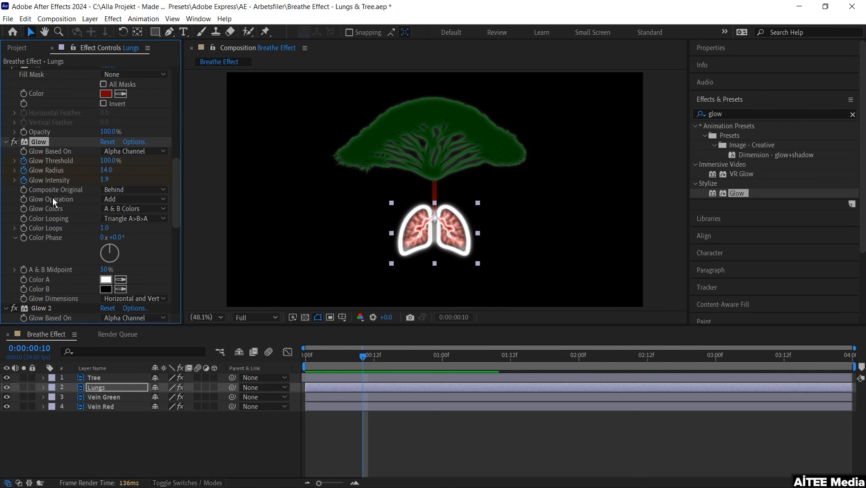
- Reveal the Lungs' keyframed properties and move the keyframes of all three Glow effects to 0:00:00:00
key(u)
scroll(189, 442, down, 10)
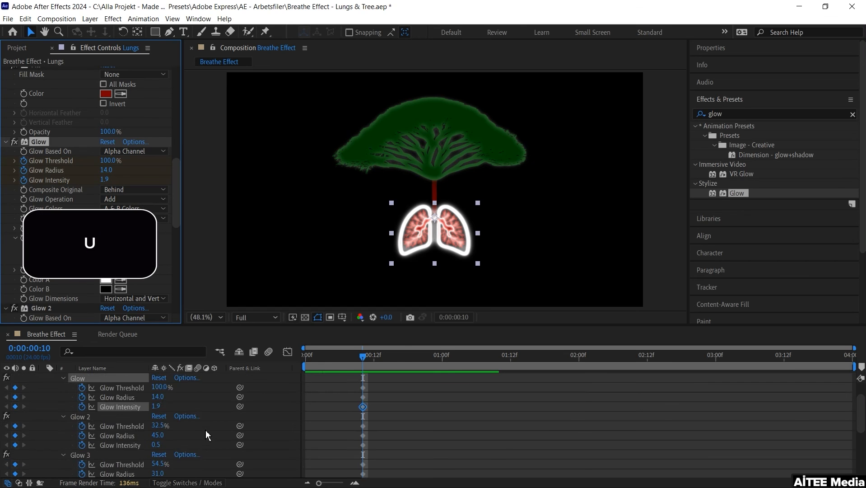
scroll(379, 427, up, 3)
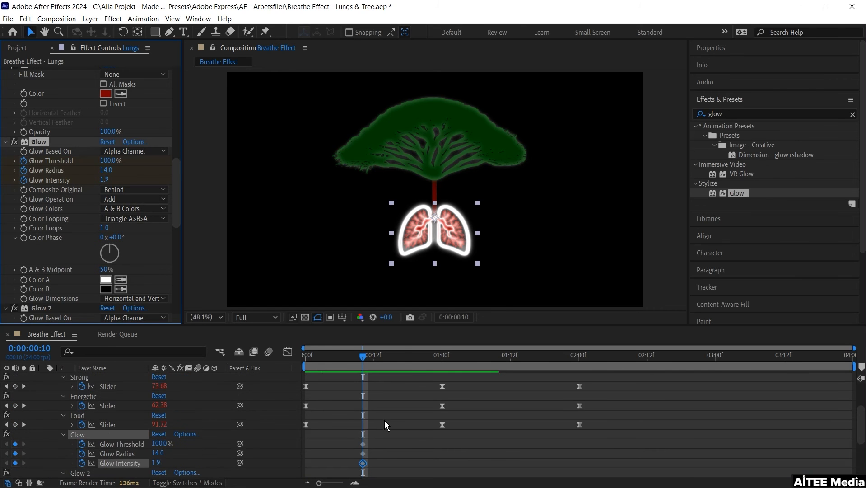
drag(383, 441, 341, 478)
drag(363, 427, 307, 422)
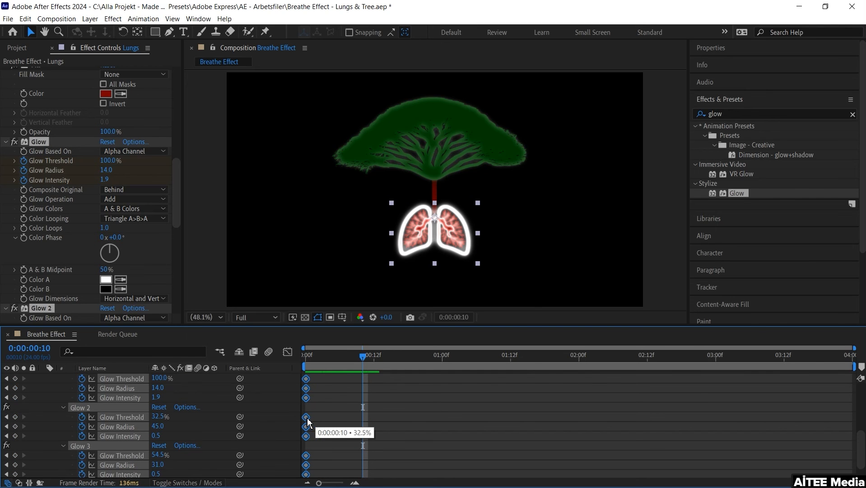
- At 0:00:00:10, set radius and intensity to 0.0 and 1.1 for the Lungs' Glow, 31.0 and 0.0 for Glow 2, 17.0 and 0.0 for Glow 3
scroll(199, 425, up, 2)
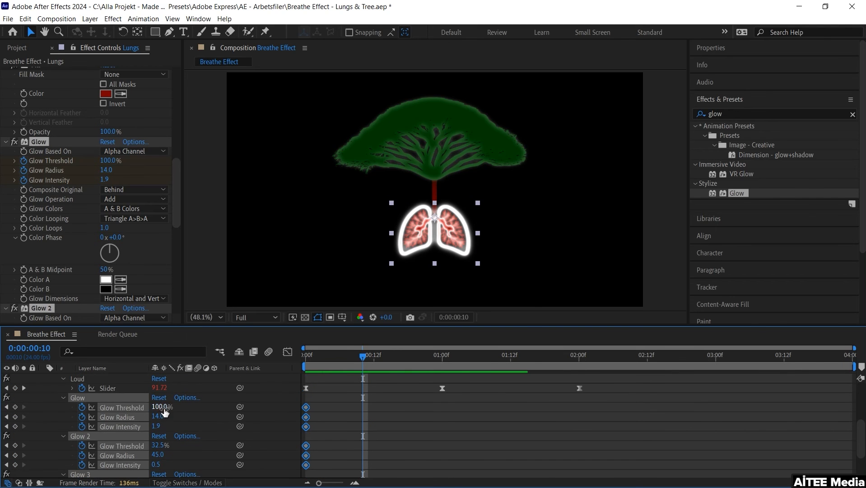
drag(164, 414, 114, 428)
- Copy all keyframes of the Lungs' three Glow effects and paste them at 0:00:00:19
drag(356, 361, 414, 361)
click(394, 415)
scroll(389, 418, up, 3)
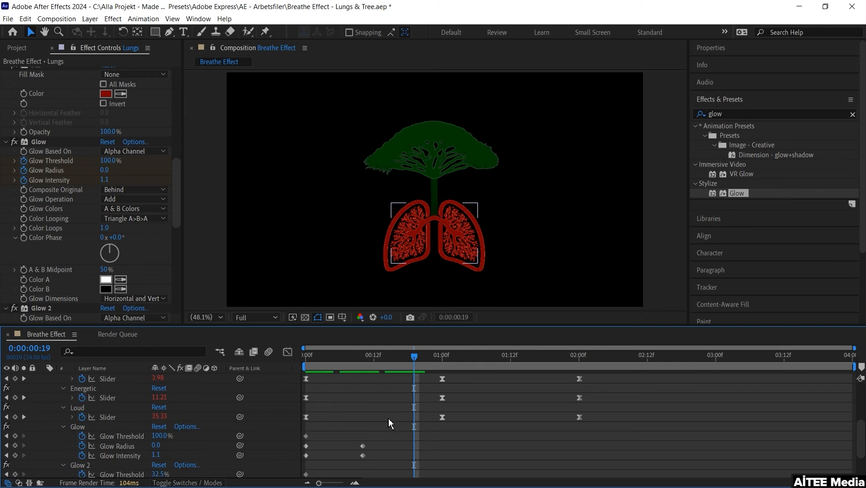
drag(403, 434, 293, 461)
key(ctrl+c)
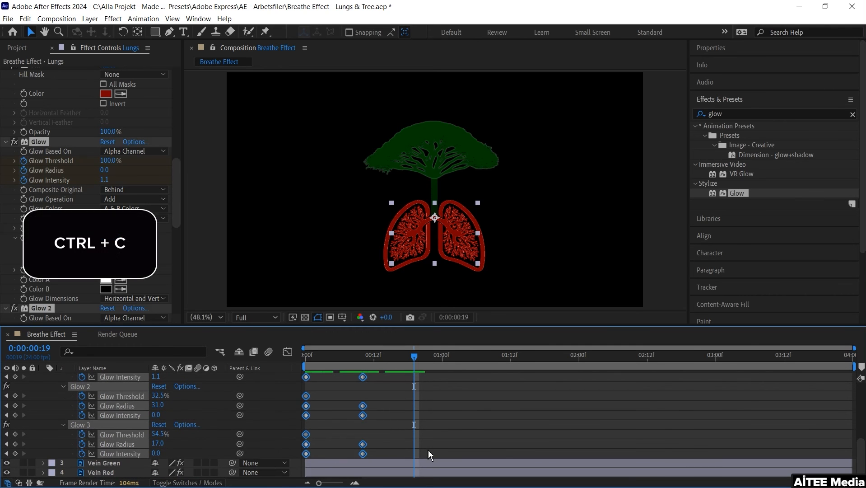
key(ctrl+v)
- Copy the Lungs' glow keyframes and repeat the pulse pattern along the timeline, with the last paste at 0:00:03:04
drag(304, 375, 518, 473)
key(ctrl+c)
drag(515, 361, 739, 356)
key(ctrl+v)
key(ctrl+v)
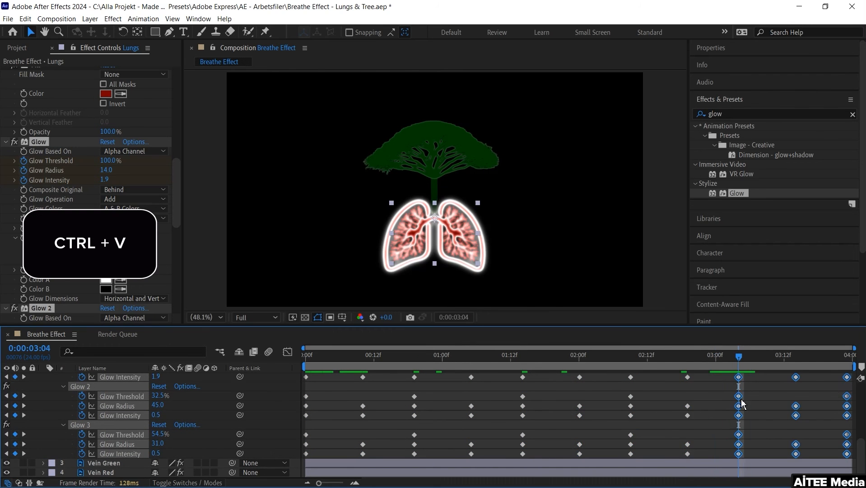
- Apply Easy Ease to all of the Lungs' glow keyframes and collapse the layer's properties
scroll(862, 438, up, 2)
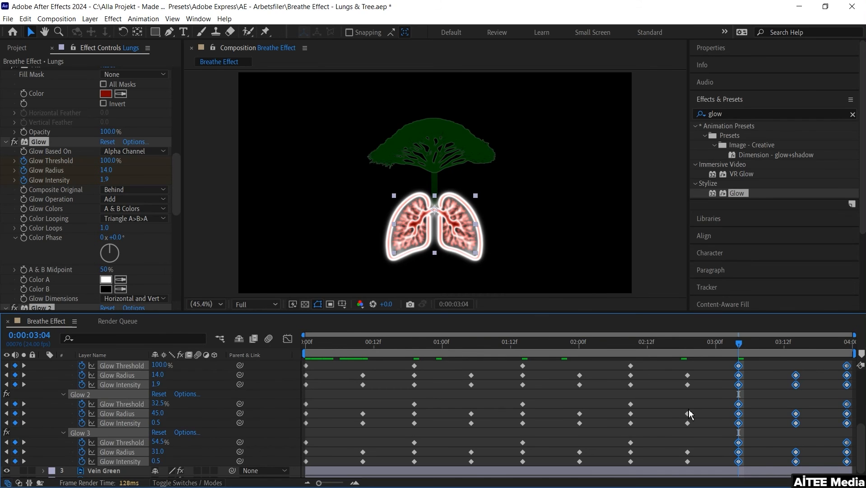
key(ctrl+alt+a)
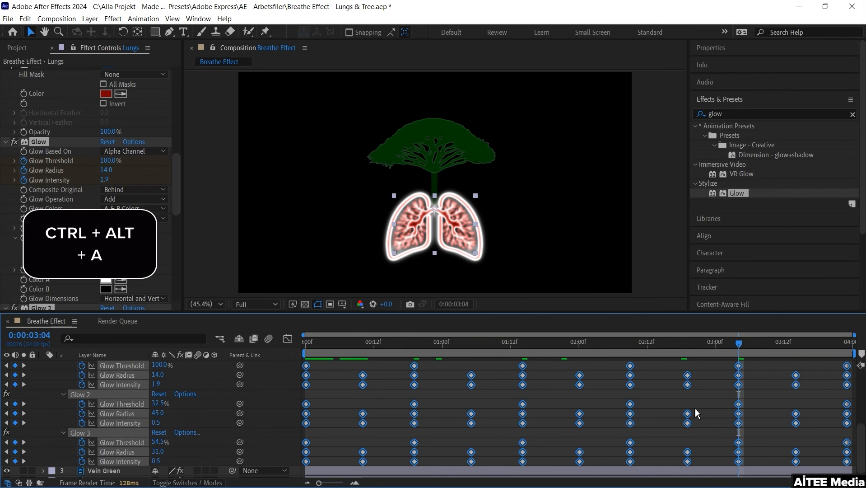
key(F9)
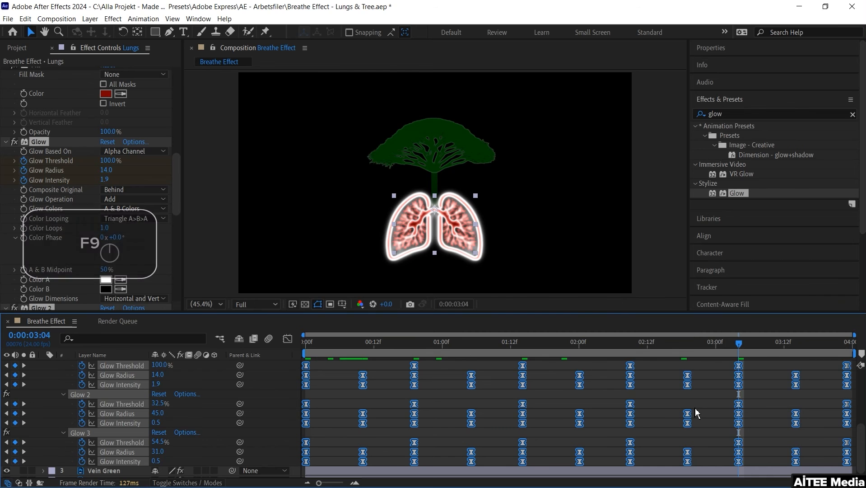
key(u)
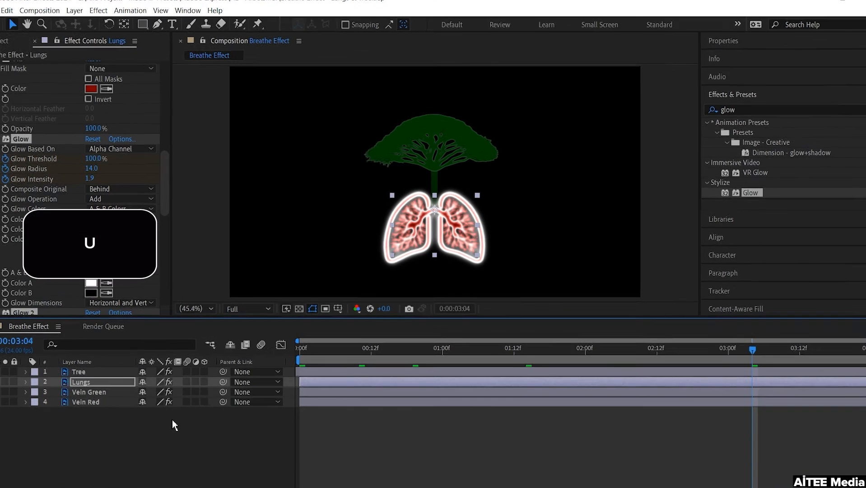